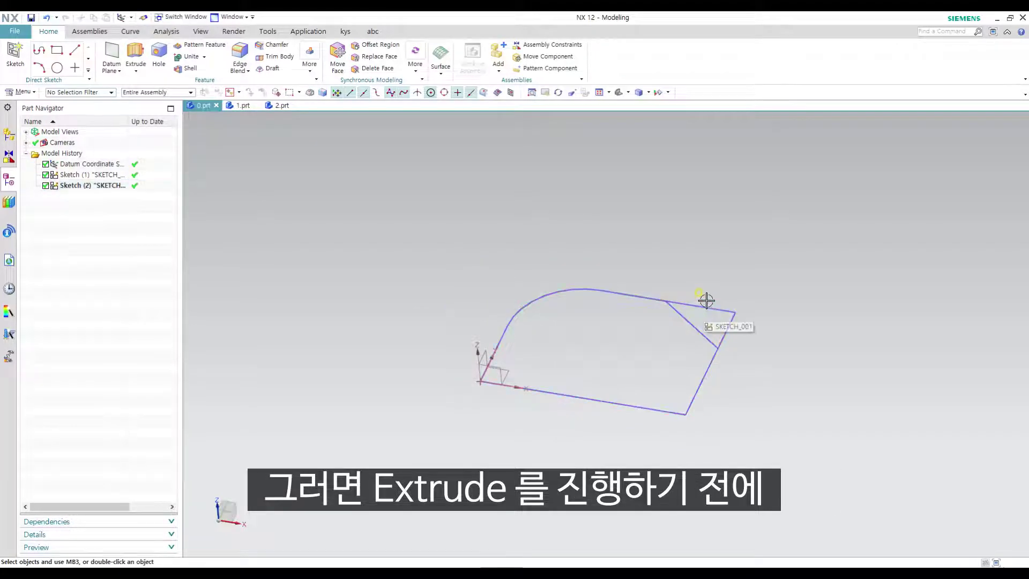
Start Extrude, try the Single Curve rule on the straight line rising from the origin to the arc, and deselect it again
mouse_move(688, 291)
shift+middle_down()
mouse_move(700, 333)
mouse_move(737, 338)
mouse_move(723, 319)
shift+middle_up()
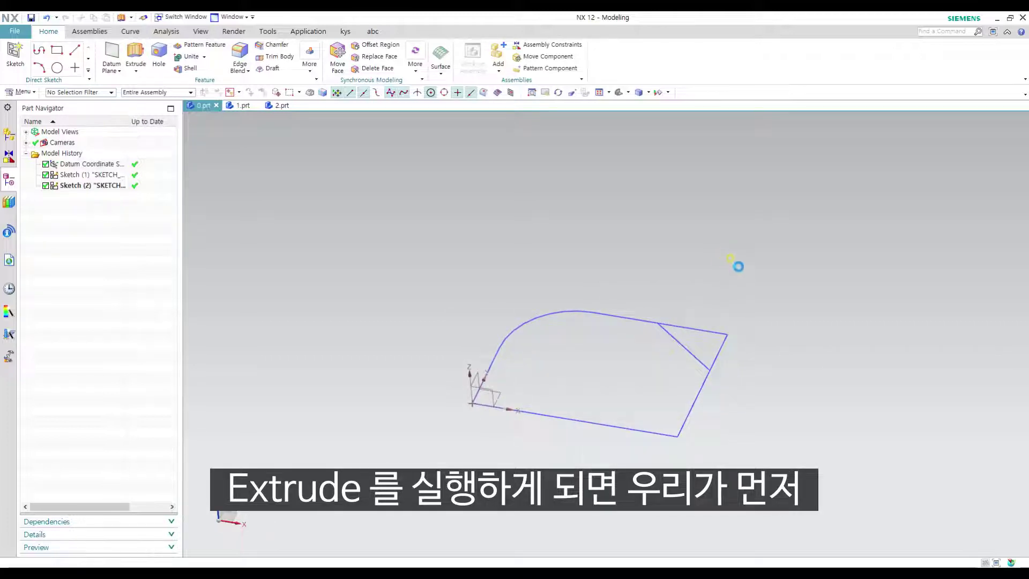
key(x)
drag(695, 155, 873, 157)
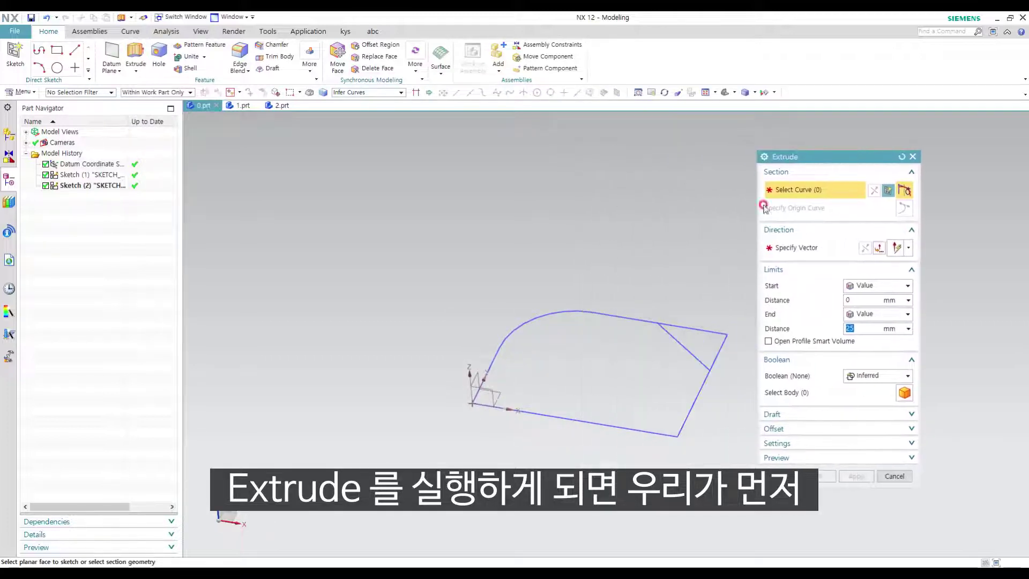
shift+middle_drag(689, 260, 645, 232)
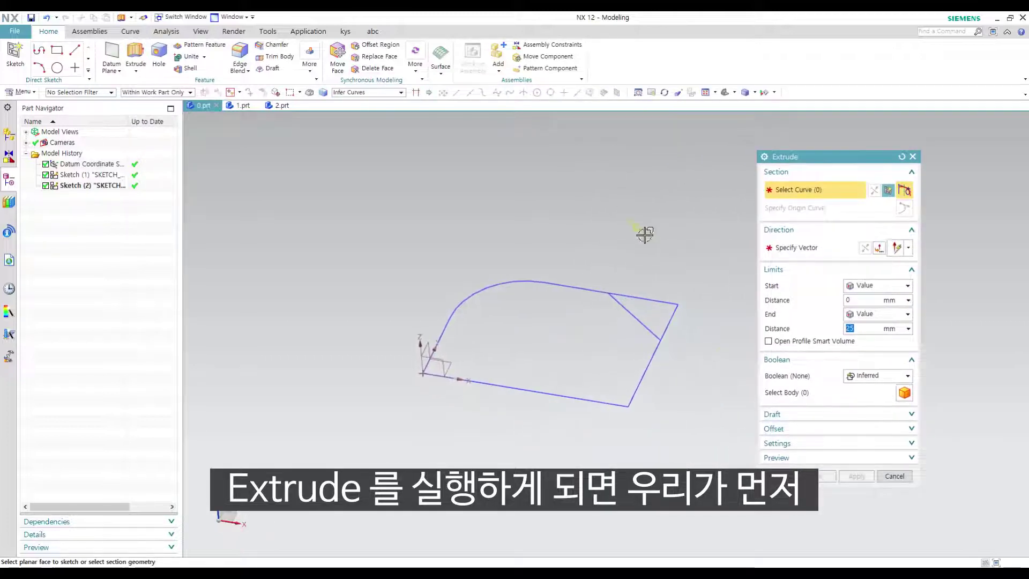
click(399, 93)
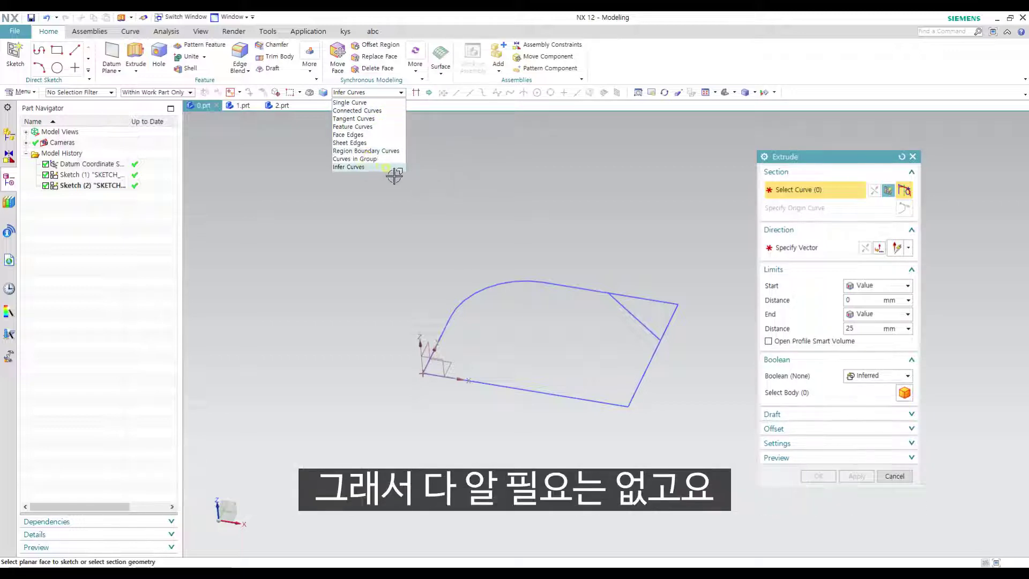
click(357, 102)
click(448, 322)
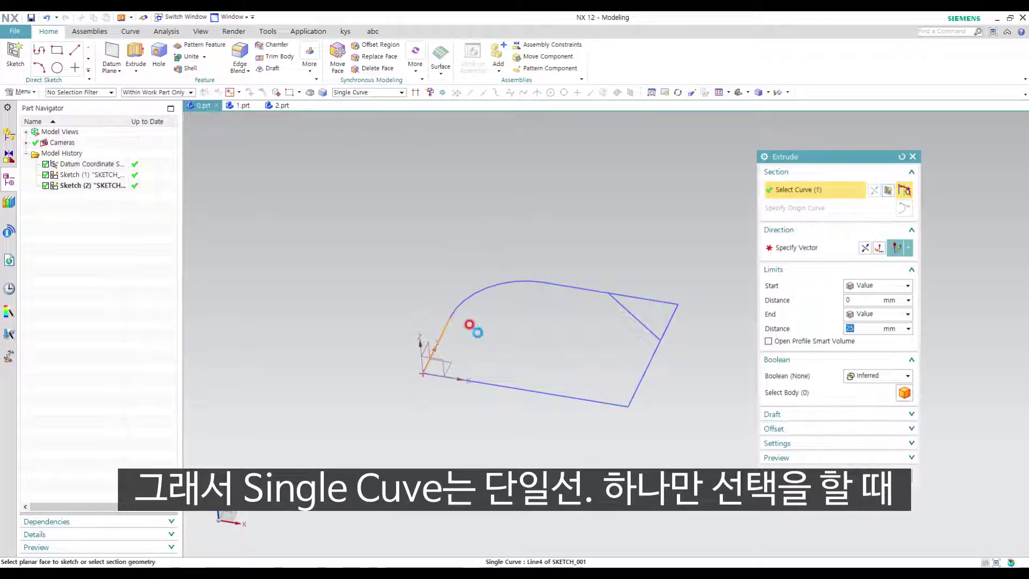
shift+click(440, 329)
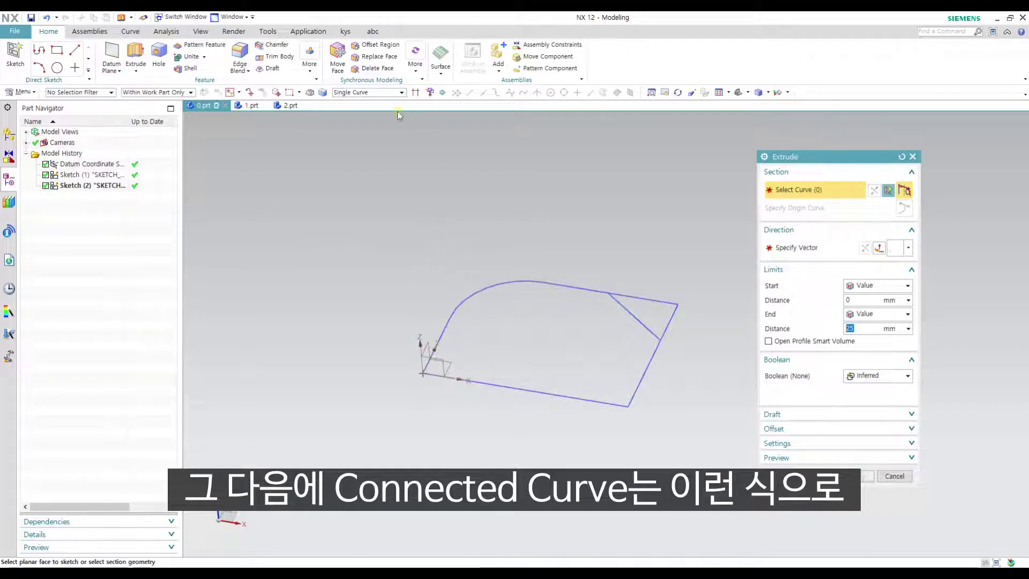
Try the Connected Curves rule by selecting the sketch's outer loop at the arc, and deselect the loop again
click(368, 93)
click(356, 110)
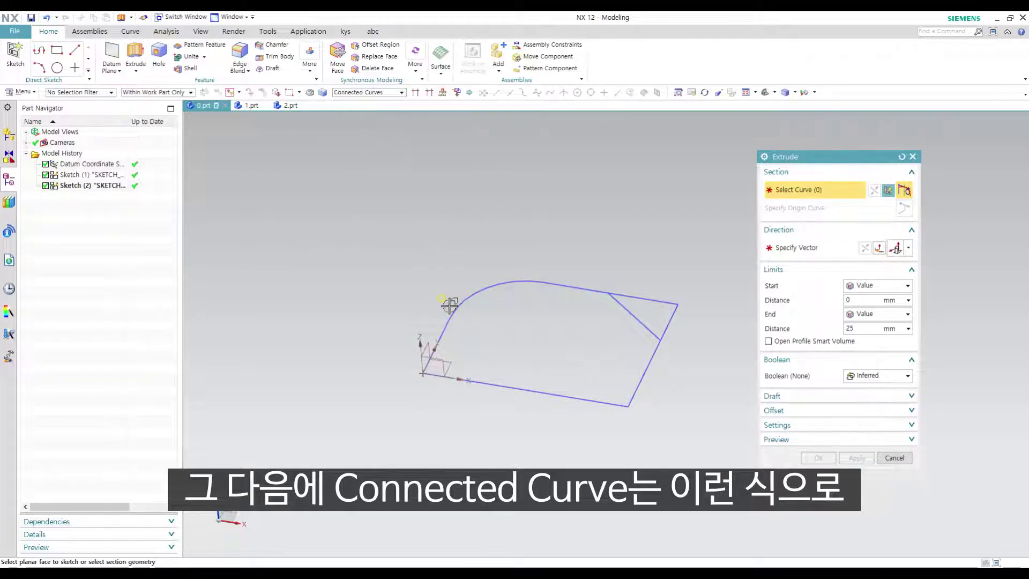
click(466, 298)
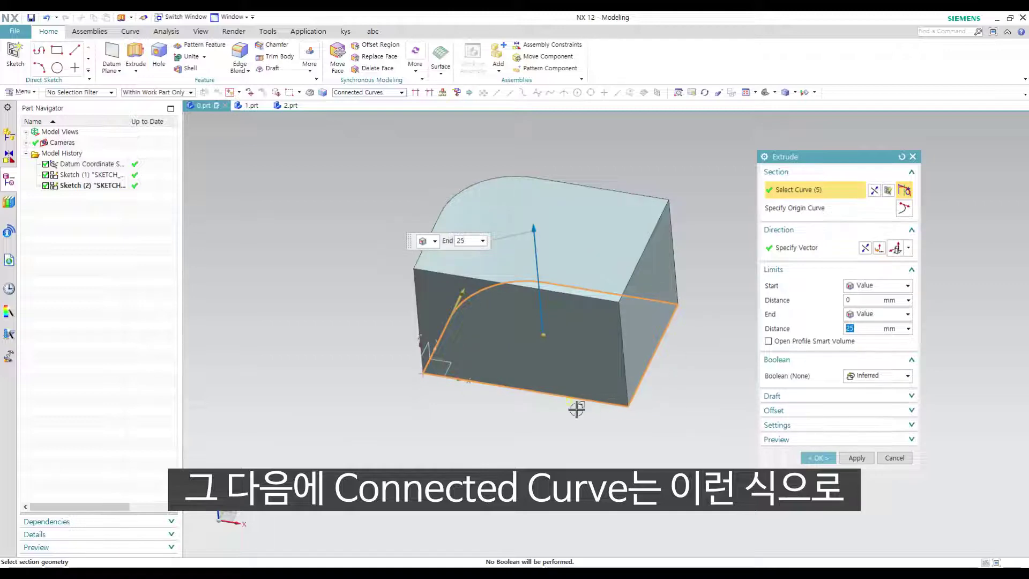
shift+click(505, 279)
Try the Tangent Curves rule by selecting the arc with its tangent lines, and deselect the chain again
click(378, 93)
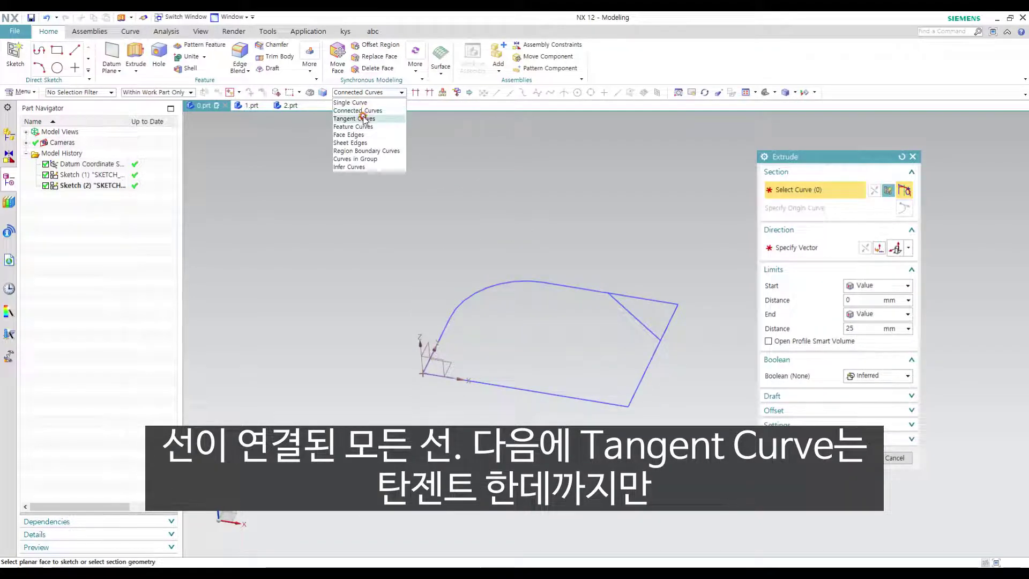
click(363, 119)
click(462, 299)
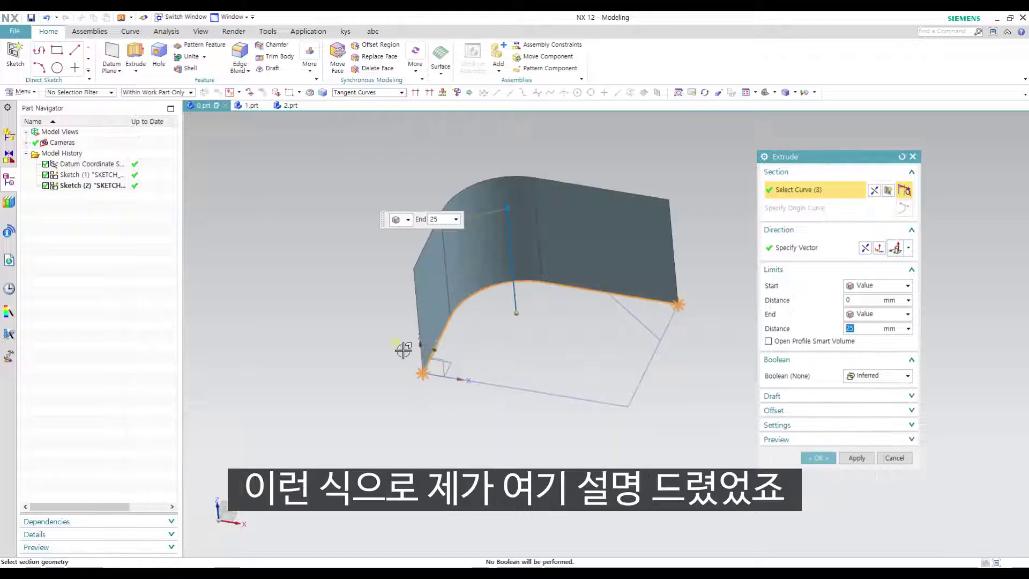
shift+click(513, 280)
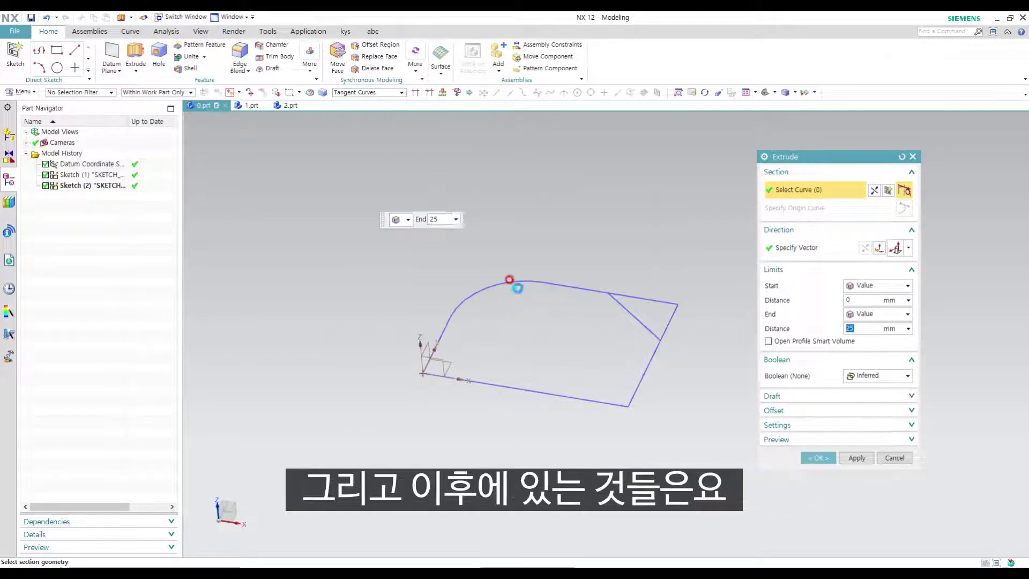
Try the Region Boundary Curves rule on the large area beside the diagonal line, and deselect the region again
click(356, 92)
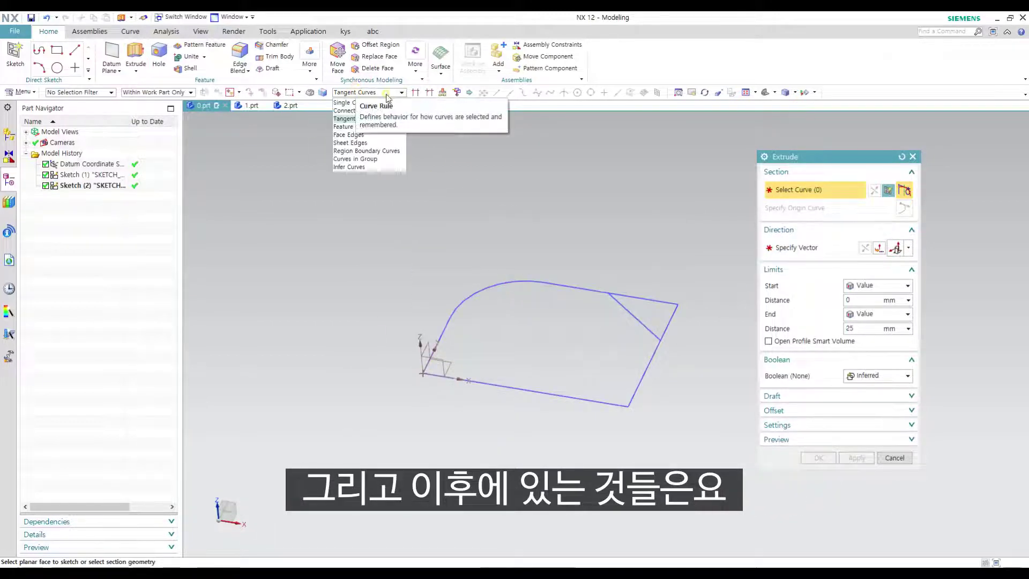
click(381, 152)
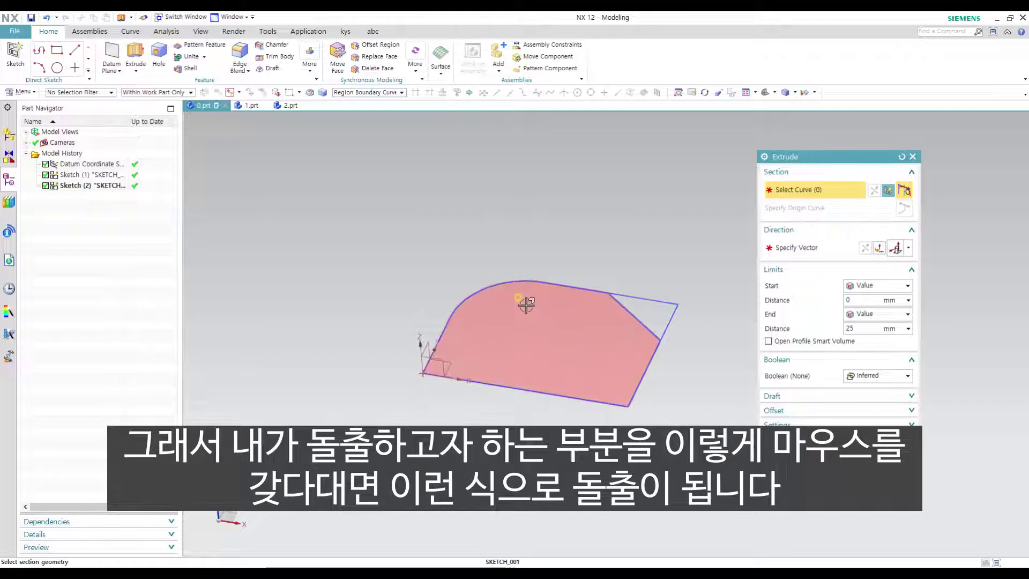
click(542, 324)
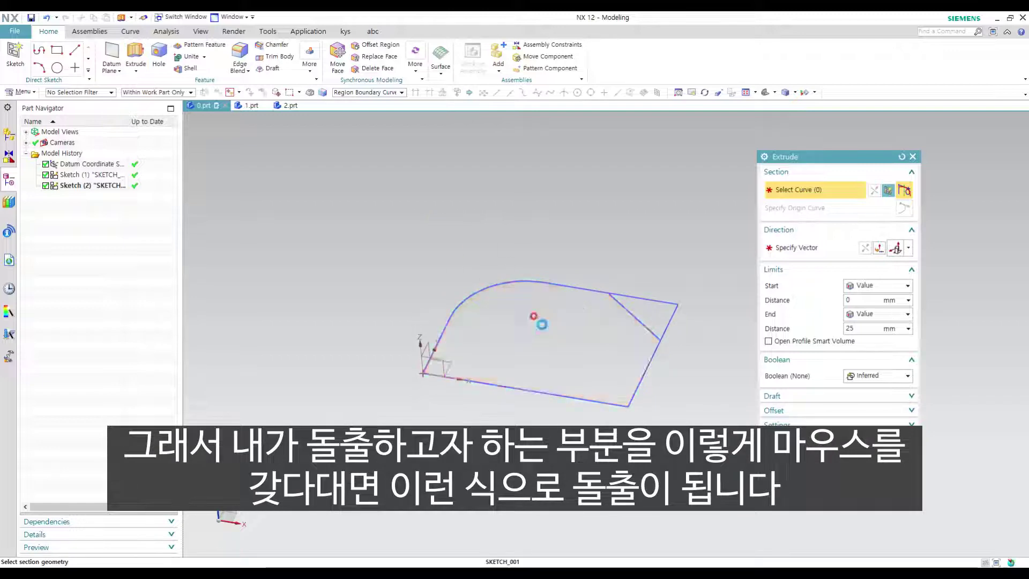
click(556, 285)
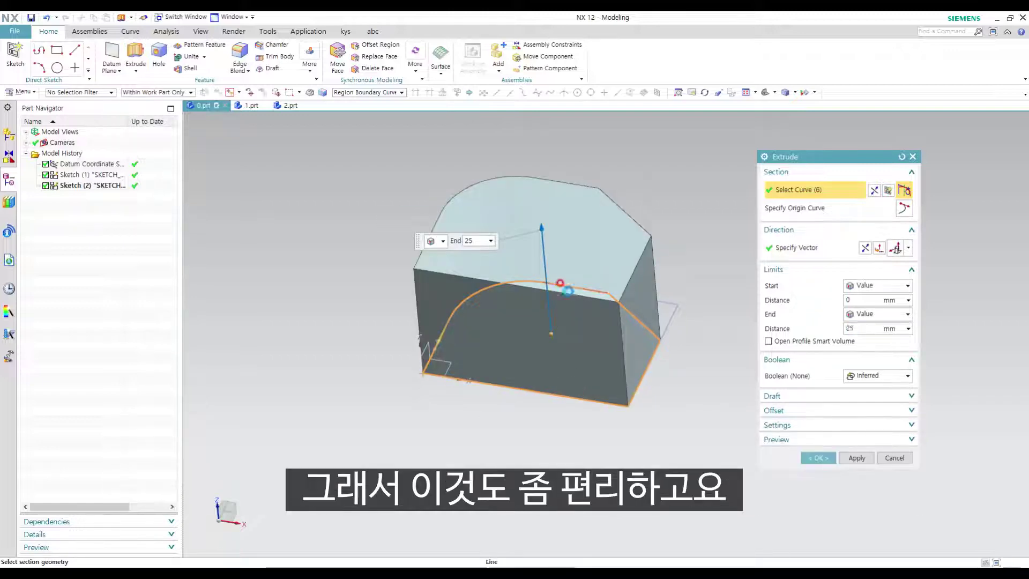
Try the Infer Curves rule, switch back to Connected Curves to pick the outer loop from the arc, and deselect it
click(389, 93)
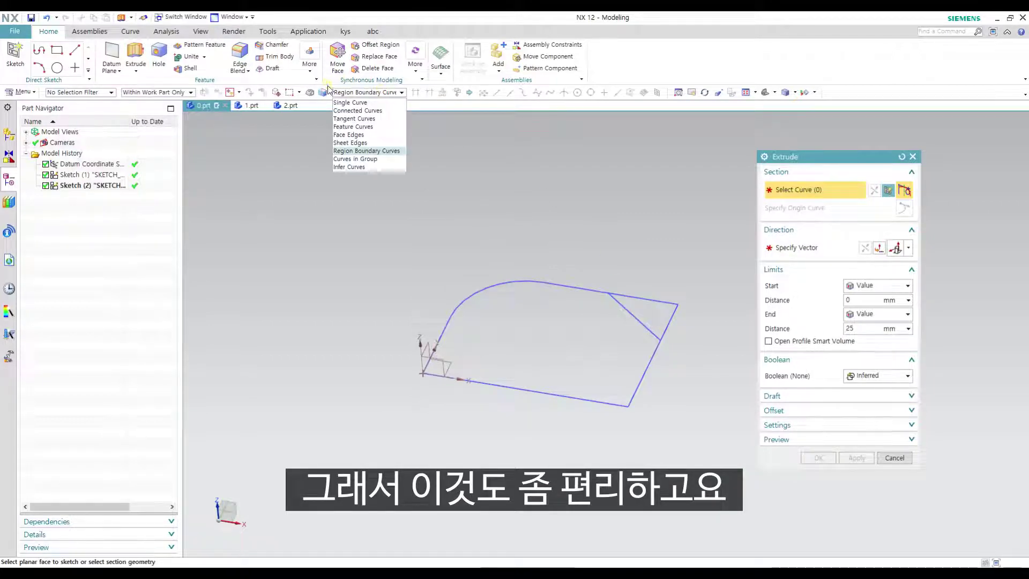
click(356, 167)
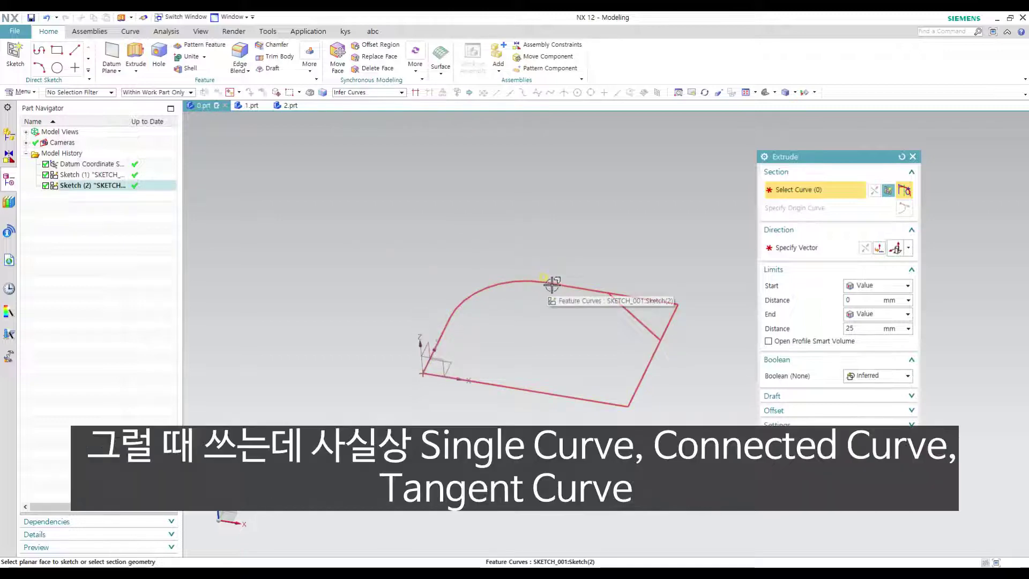
click(386, 93)
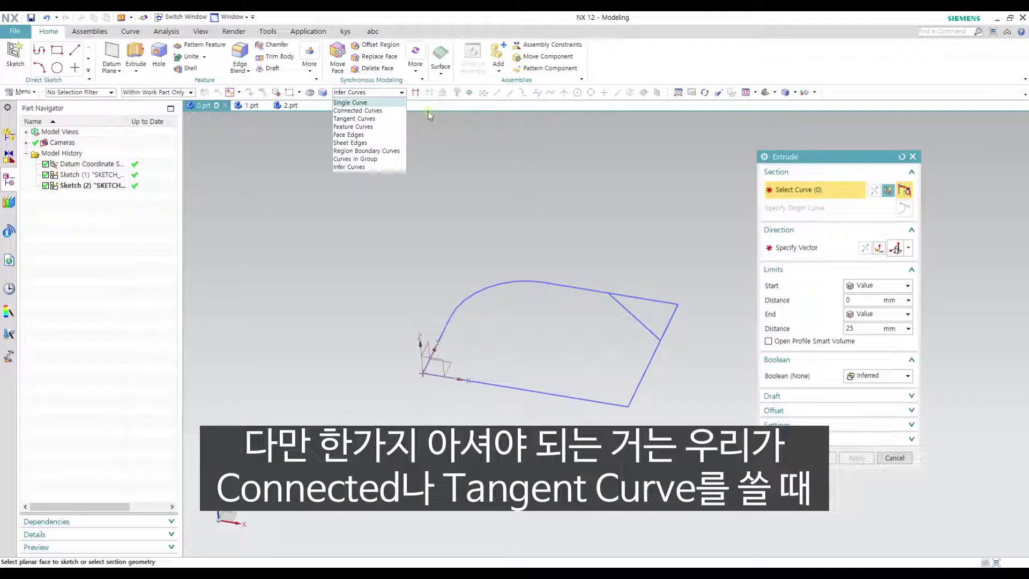
click(374, 111)
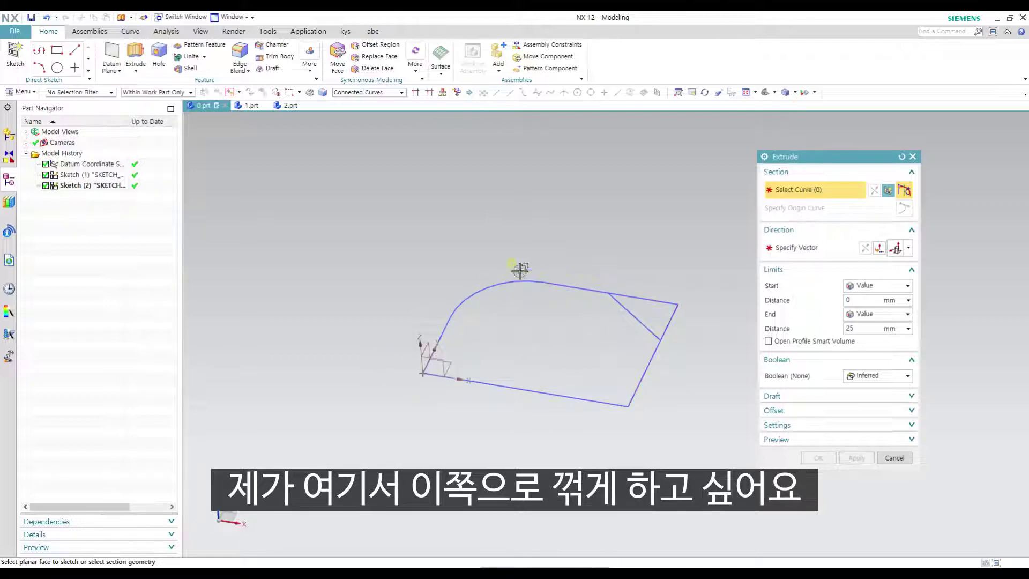
click(490, 288)
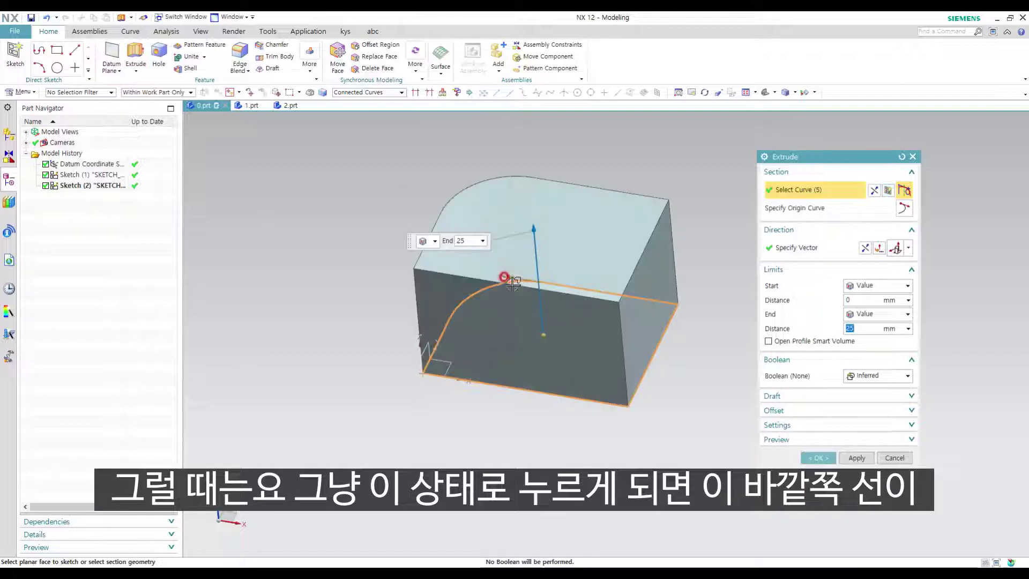
shift+click(551, 280)
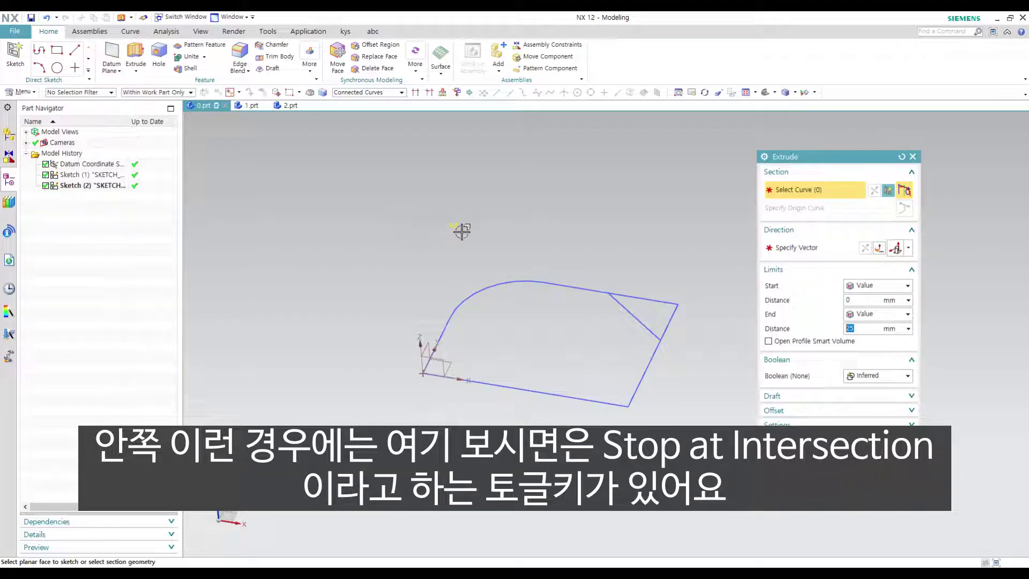
Turn on Stop at Intersection and select the outline up to the diagonal plus the diagonal line as the extrude section
click(416, 94)
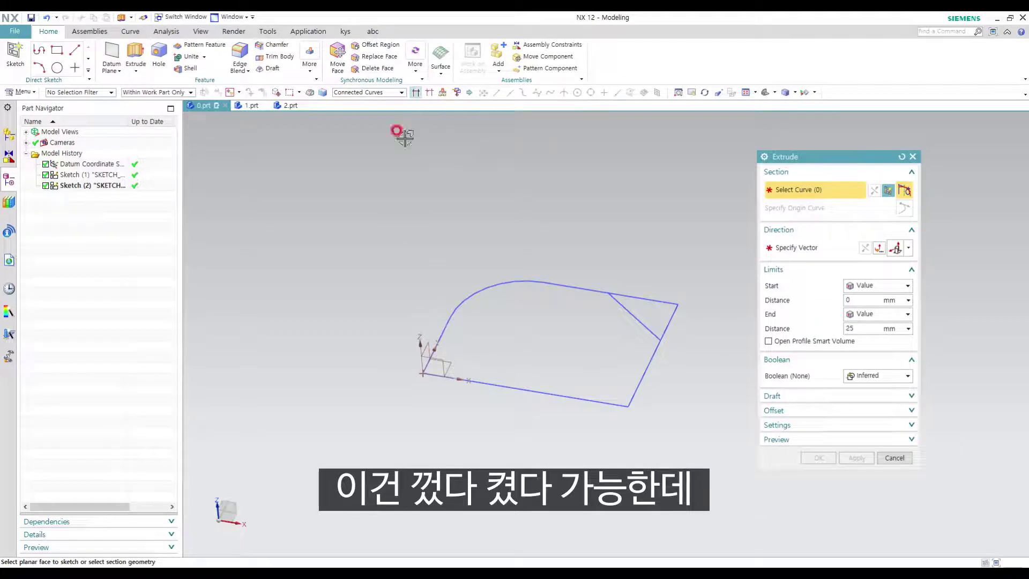
click(415, 94)
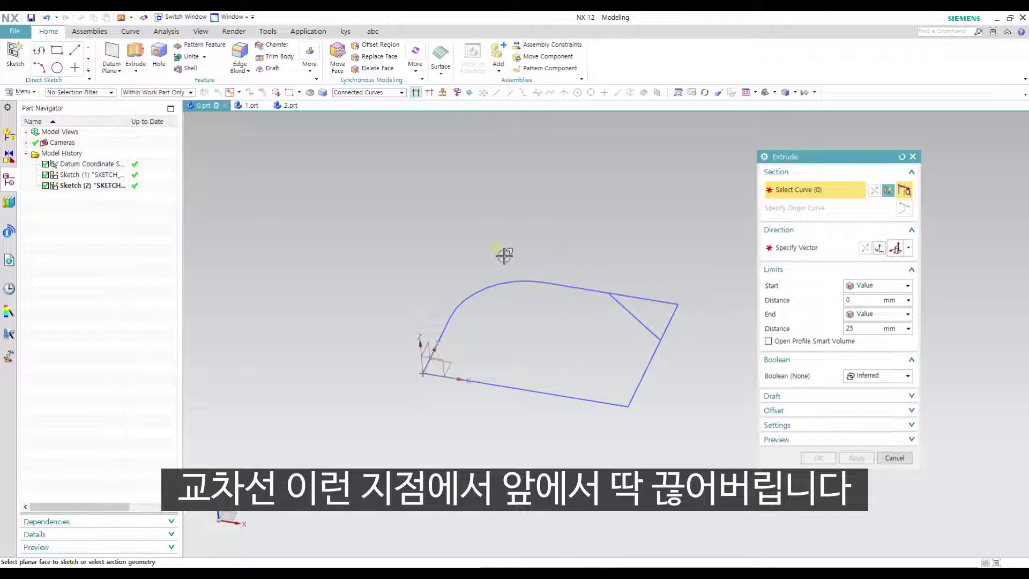
click(445, 316)
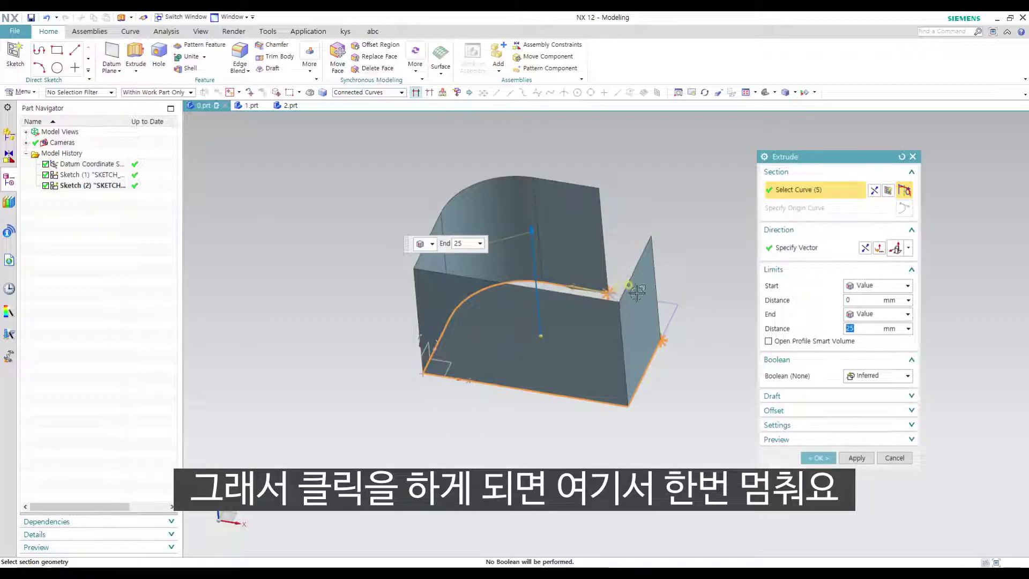
middle_drag(637, 291, 622, 266)
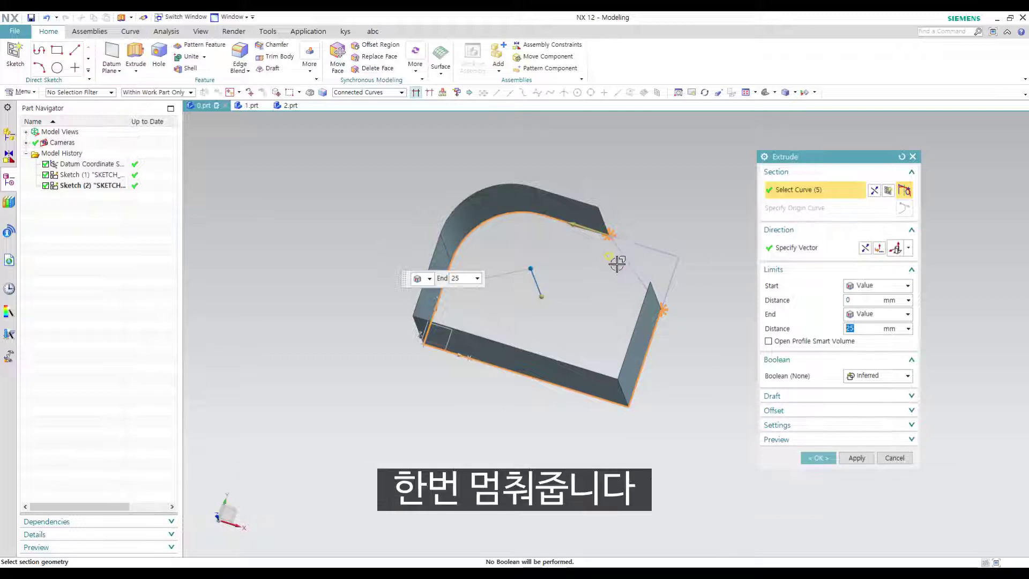
middle_drag(615, 262, 641, 258)
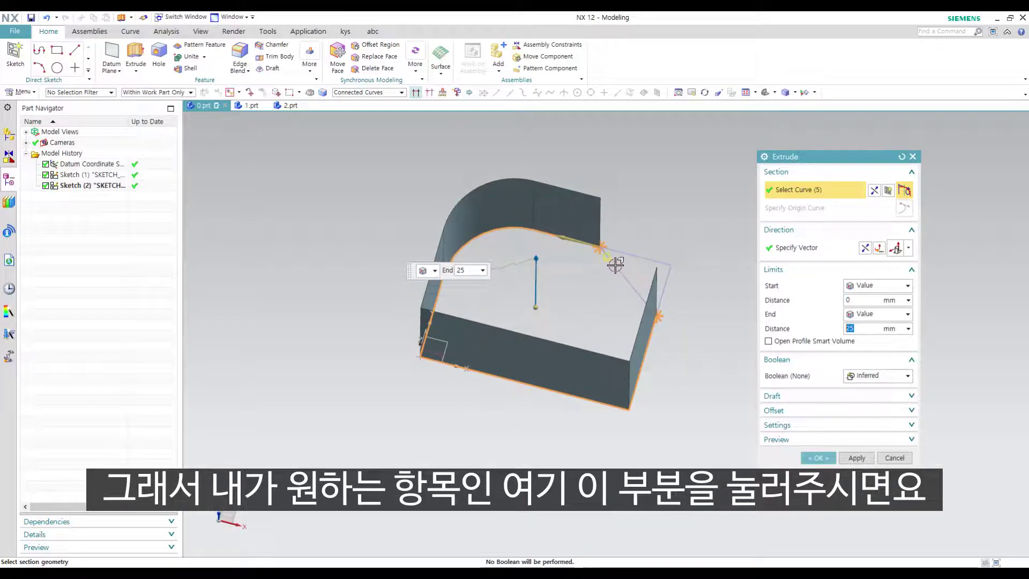
click(615, 264)
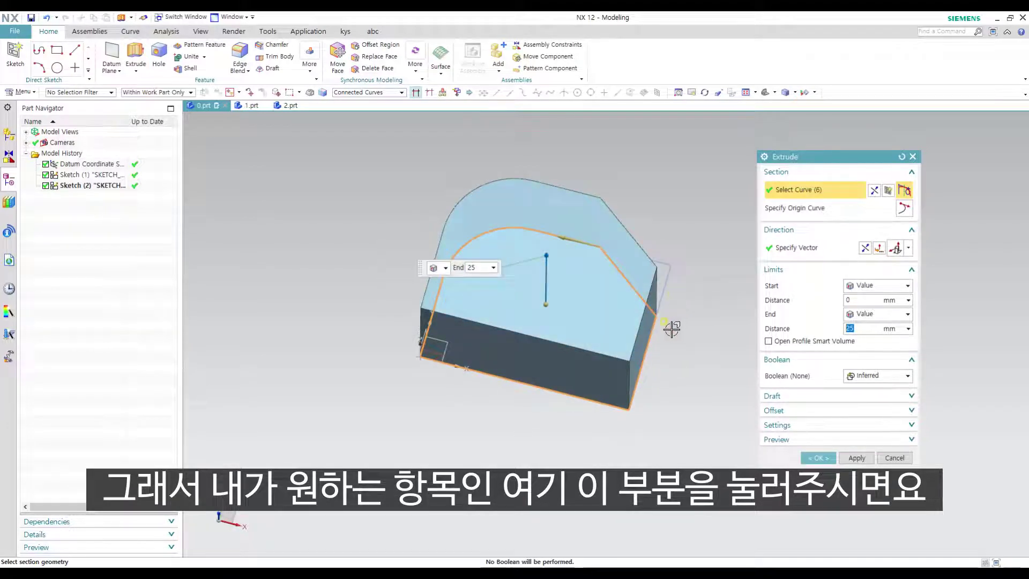
Deselect the diagonal line and the connected outline to empty the extrude section
middle_drag(673, 328, 620, 220)
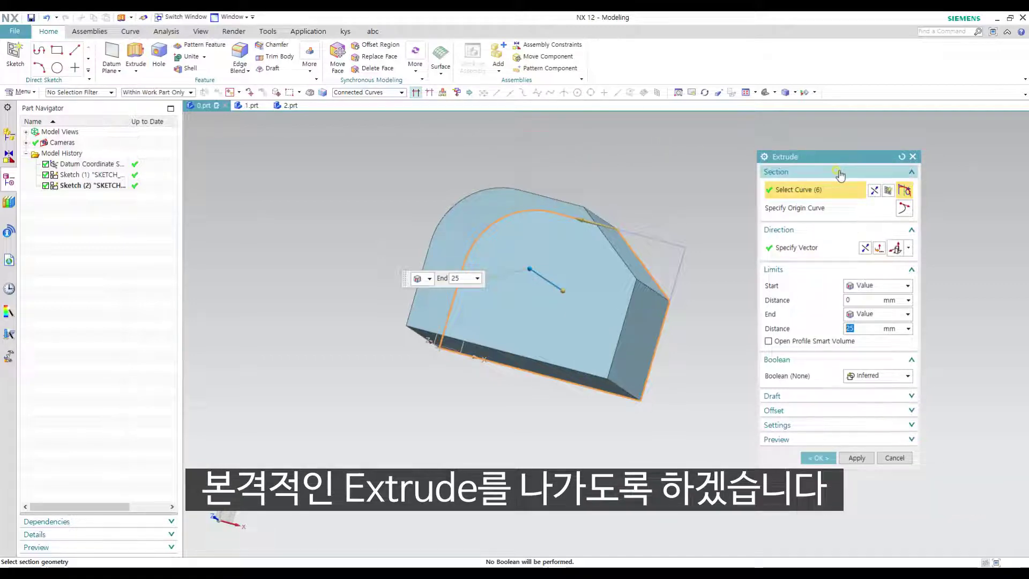
middle_drag(678, 251, 679, 279)
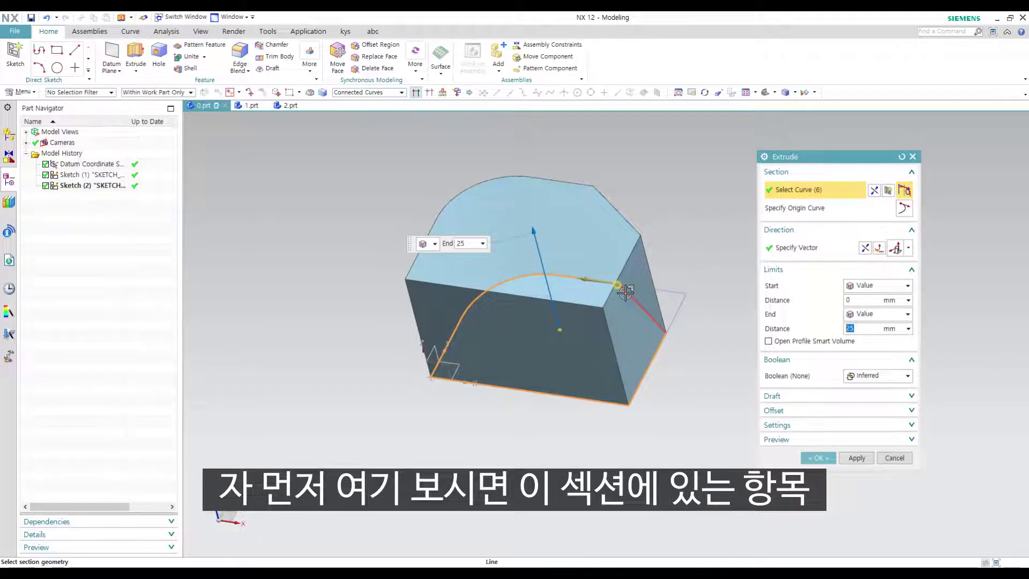
shift+click(638, 309)
shift+click(583, 275)
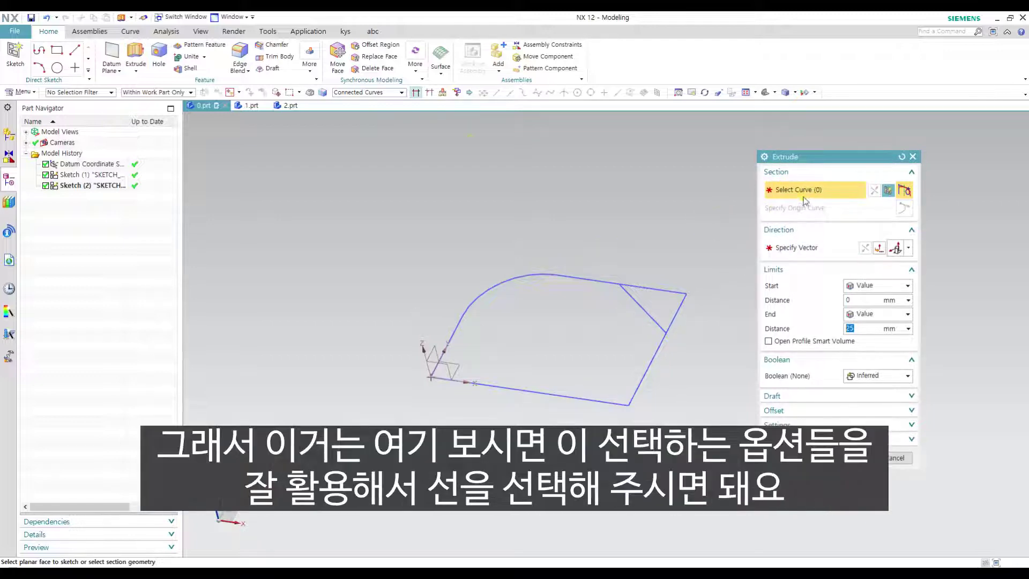
Preview extruding the full outer outline selected with the Tangent Curves rule, and cancel the Extrude command
click(398, 93)
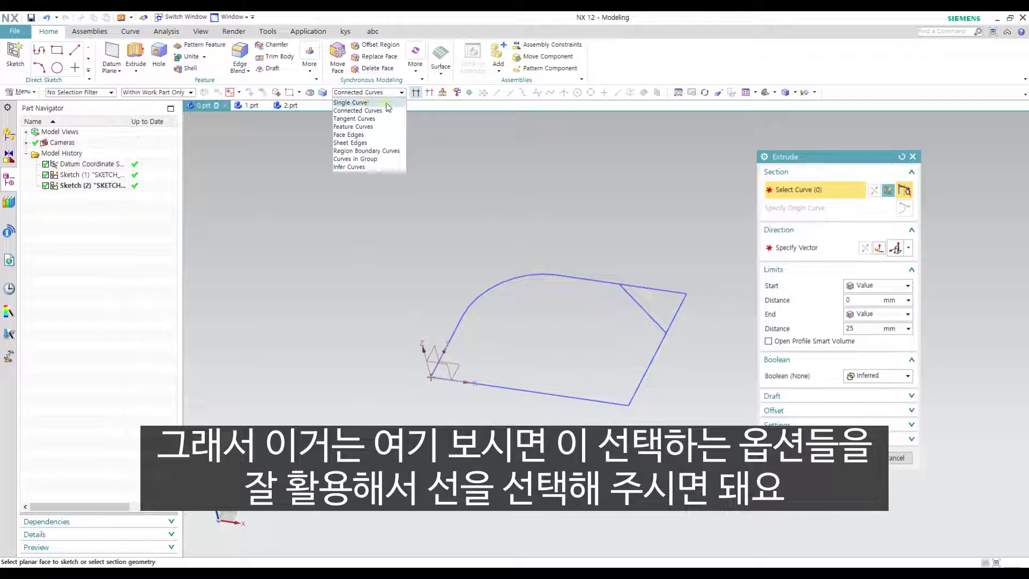
click(375, 118)
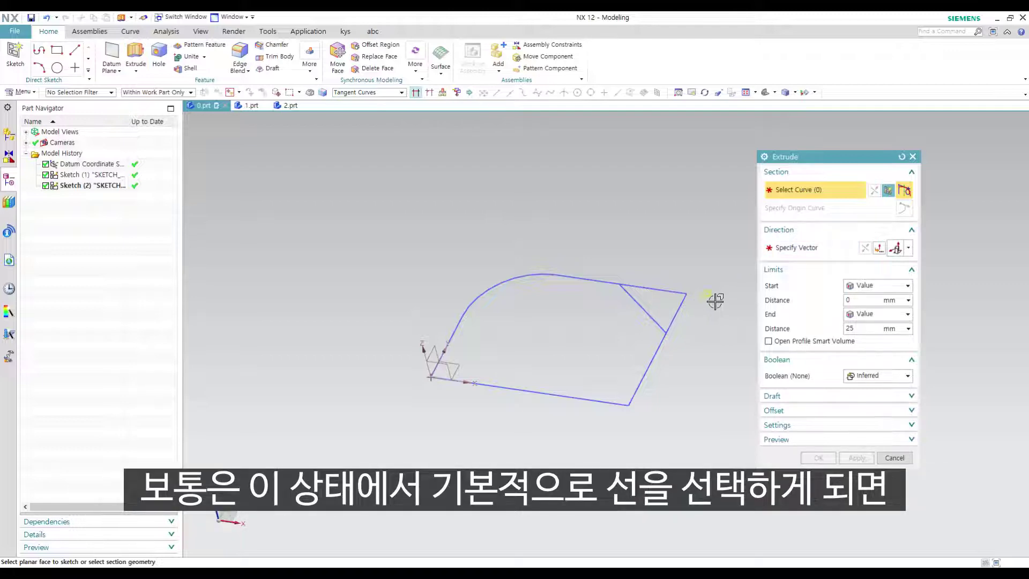
click(532, 276)
click(519, 378)
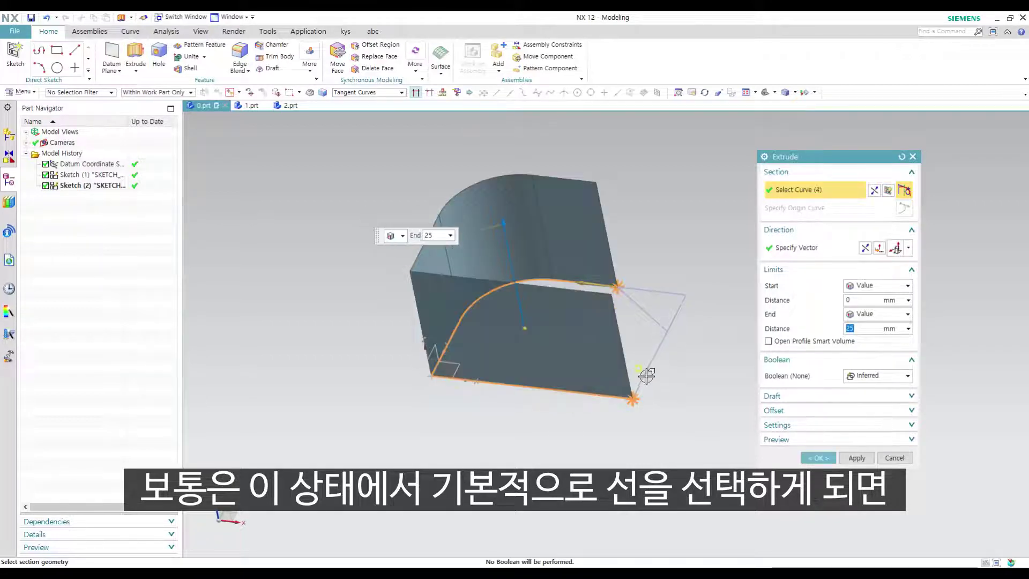
click(664, 292)
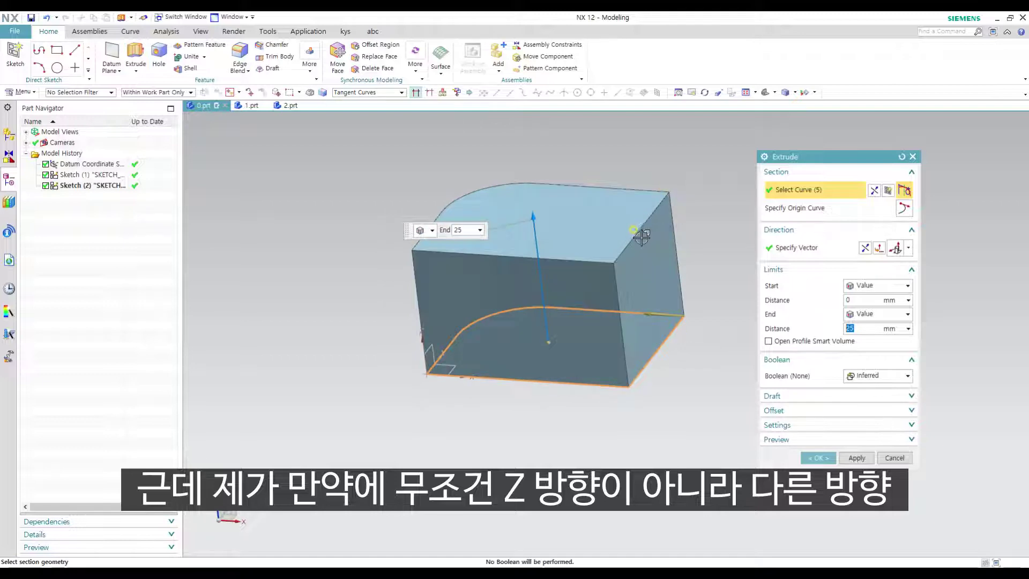
key(Escape)
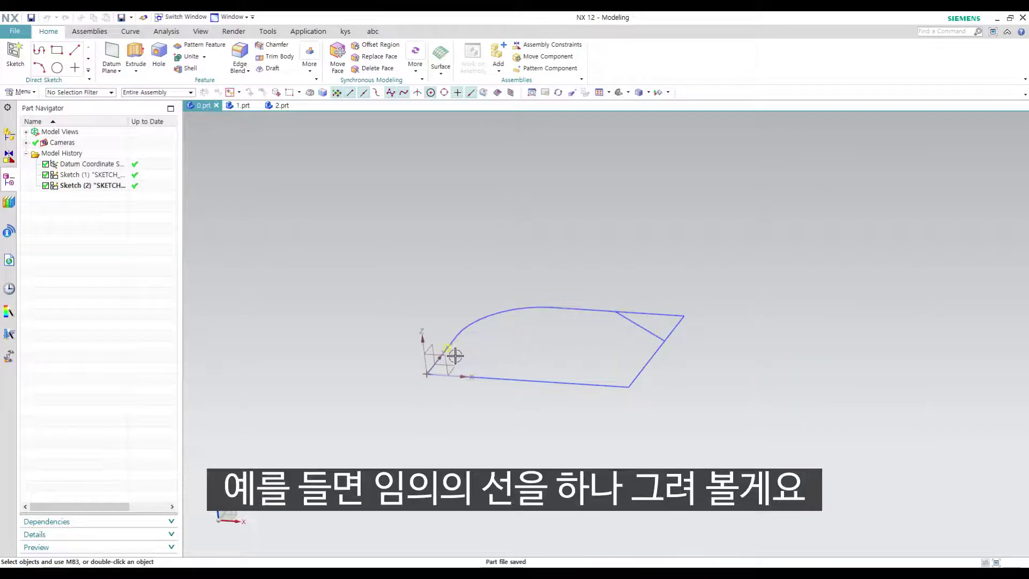
Create a new sketch on the XZ datum plane
click(15, 53)
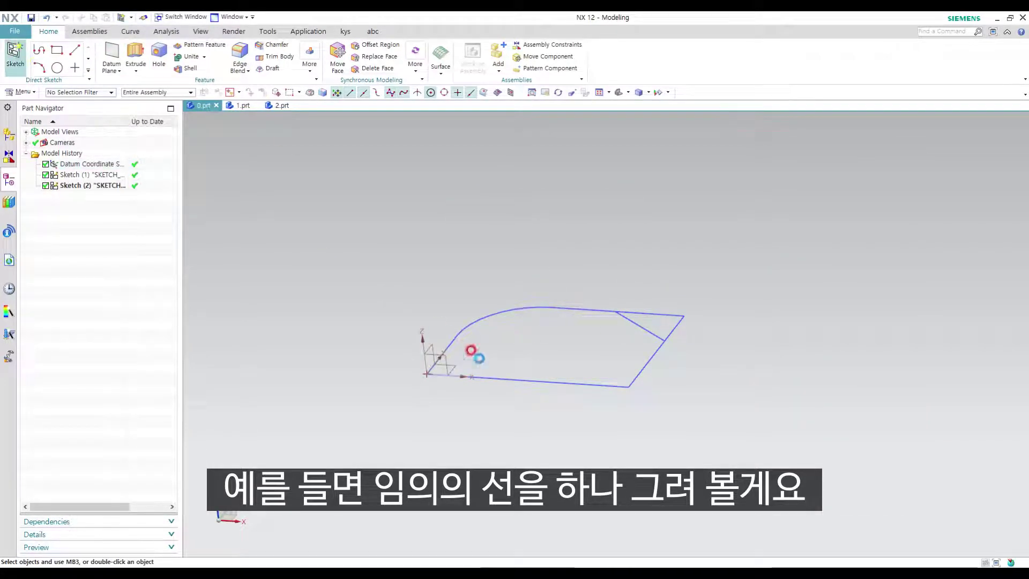
click(449, 362)
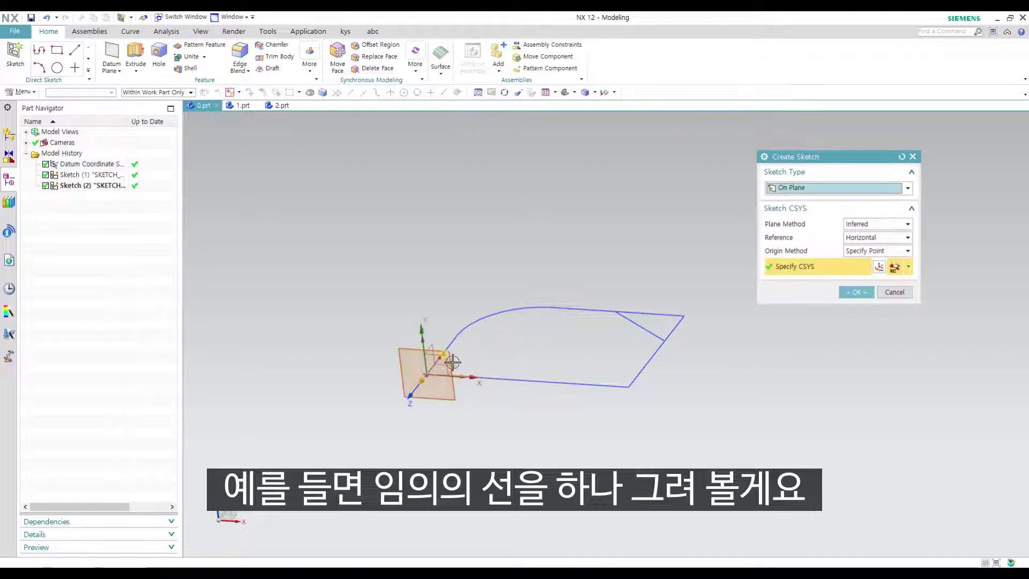
scroll(450, 362, up, 2)
middle_drag(801, 324, 624, 326)
middle_click(625, 326)
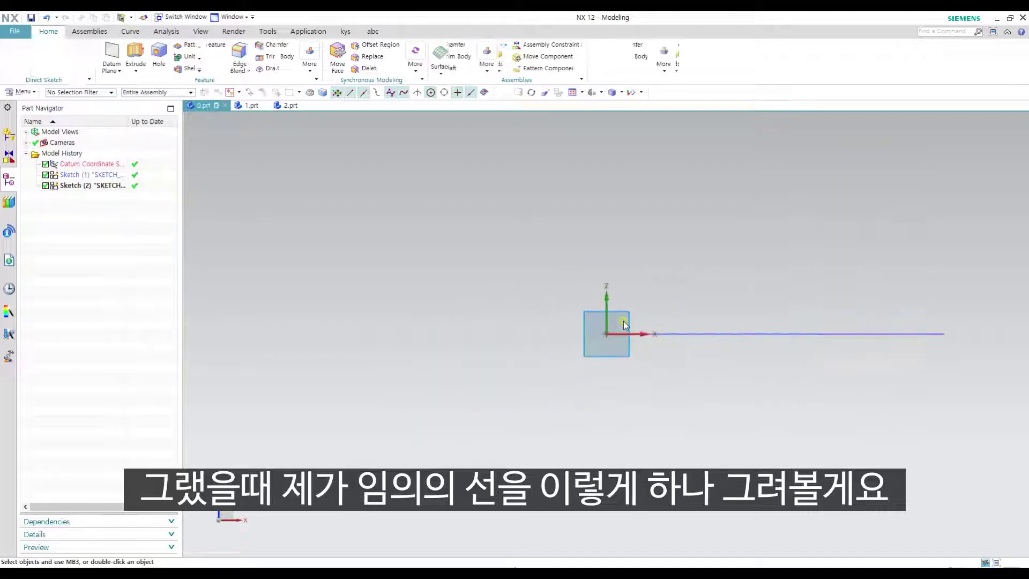
Draw a steep slanted line rising from the sketch origin and finish the sketch
click(606, 334)
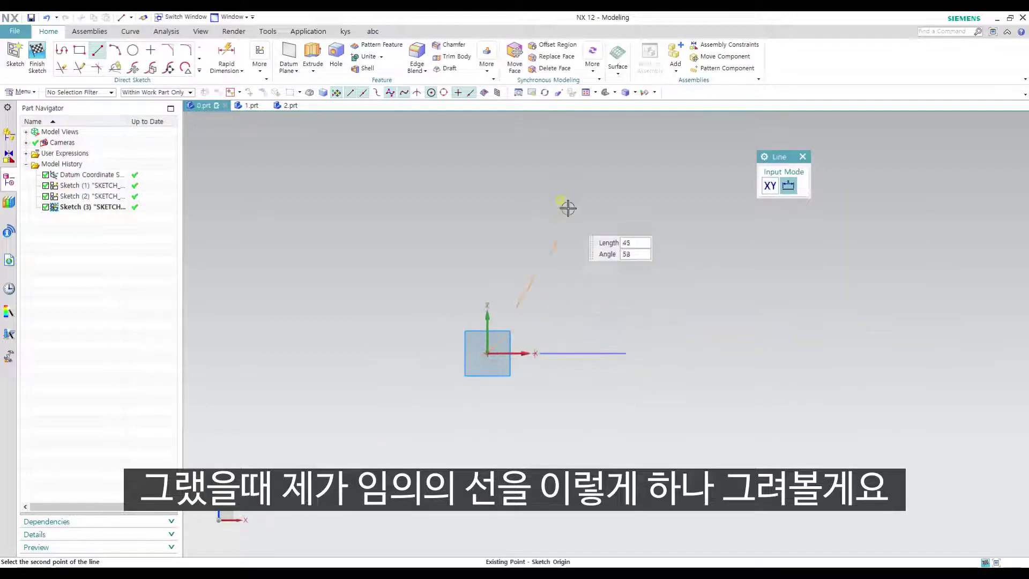
click(542, 185)
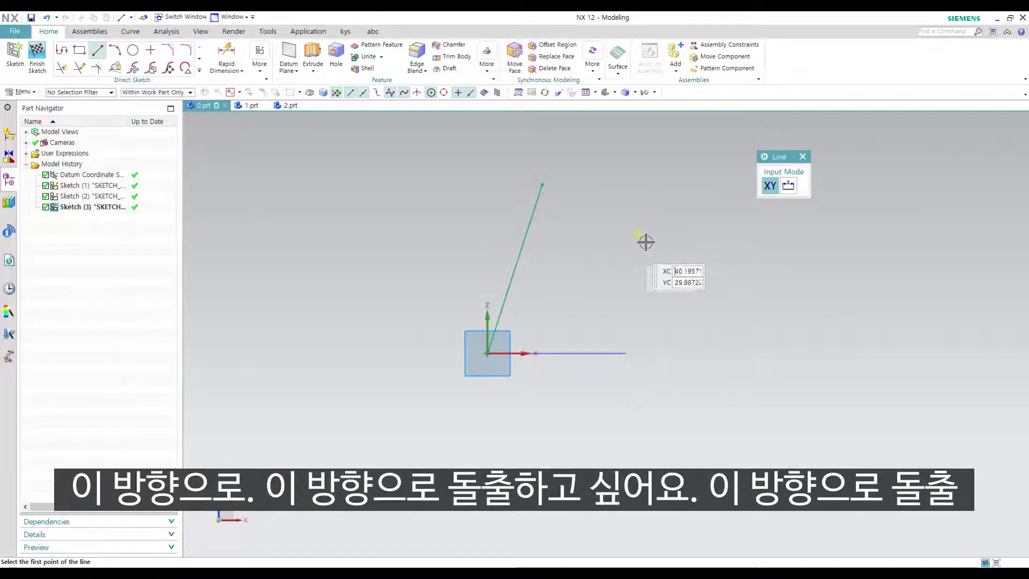
middle_click(675, 229)
middle_drag(675, 230, 632, 300)
key(ctrl+q)
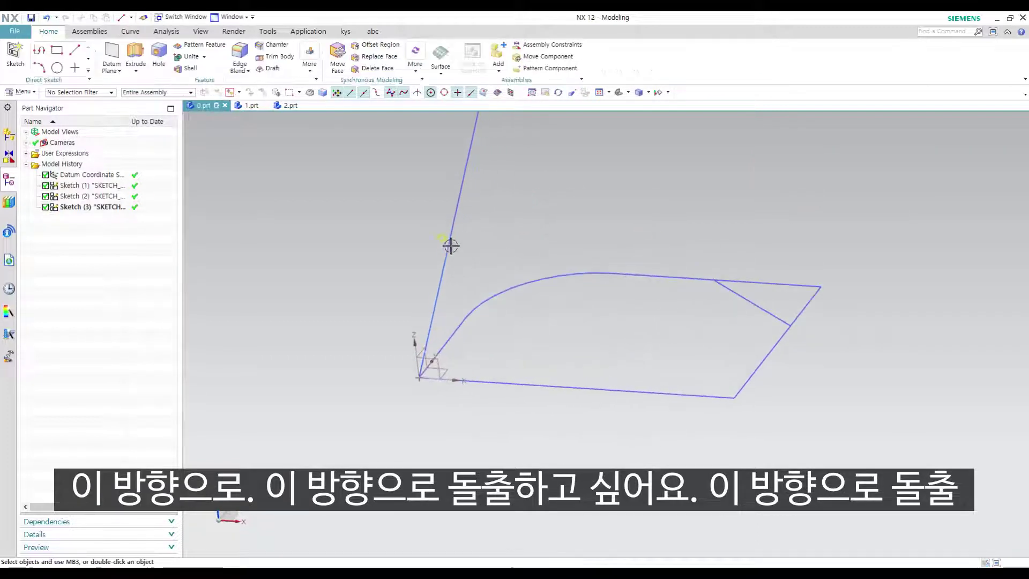
Start an Extrude and select the outer outline as its section with the Connected Curves rule
scroll(502, 283, down, 3)
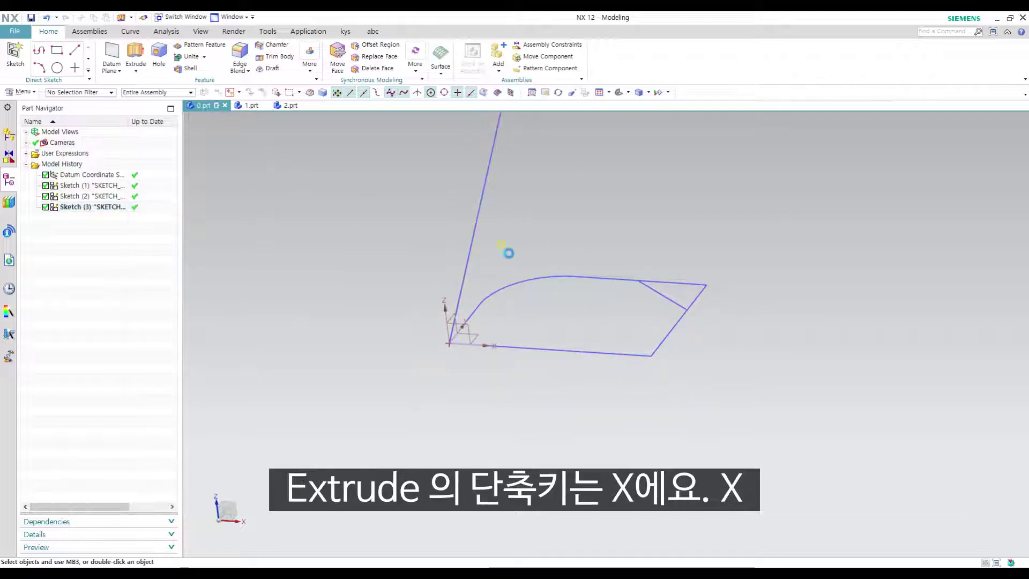
key(x)
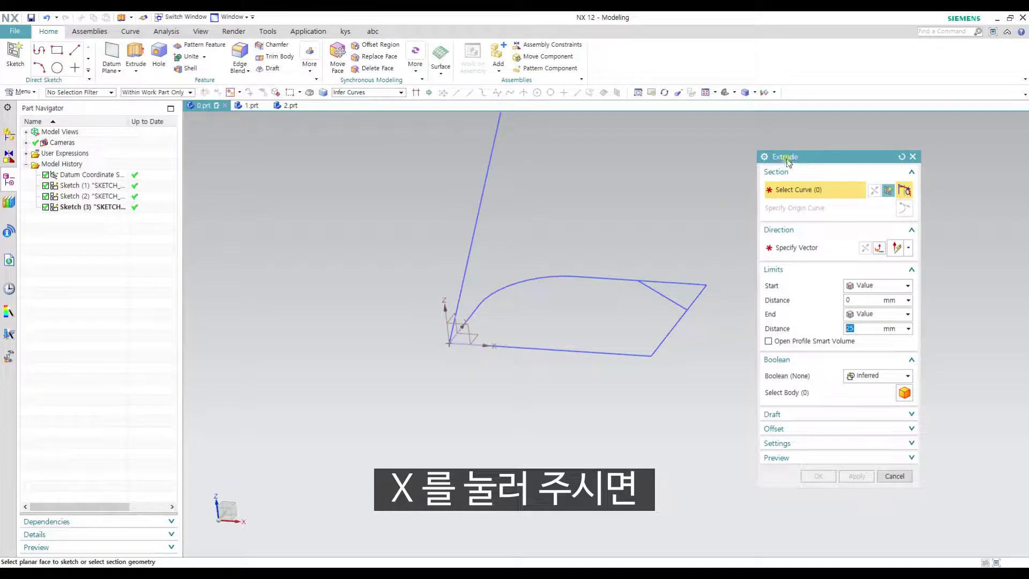
mouse_move(667, 255)
middle_down()
mouse_move(652, 260)
mouse_move(651, 248)
middle_up()
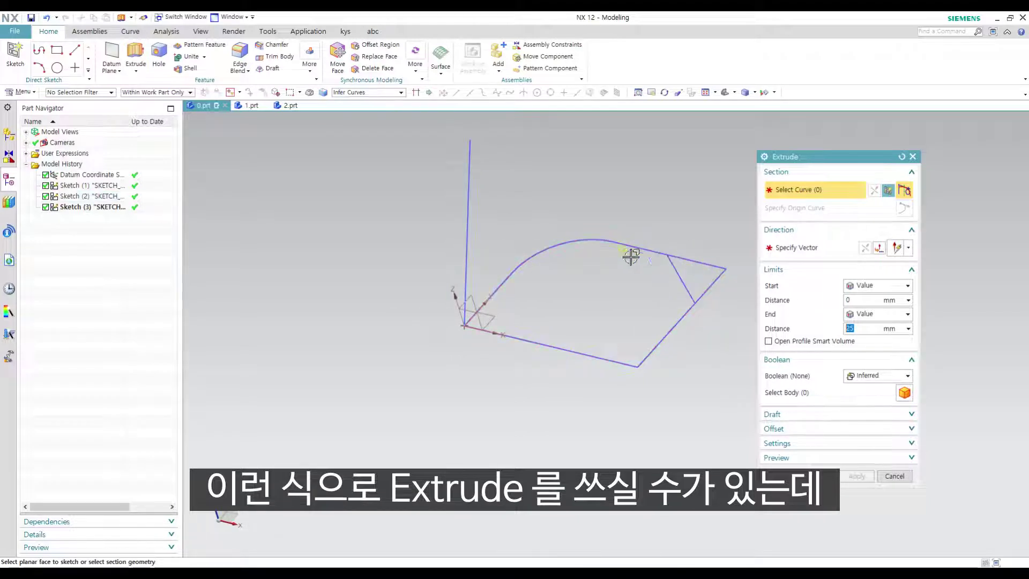
click(368, 93)
click(353, 110)
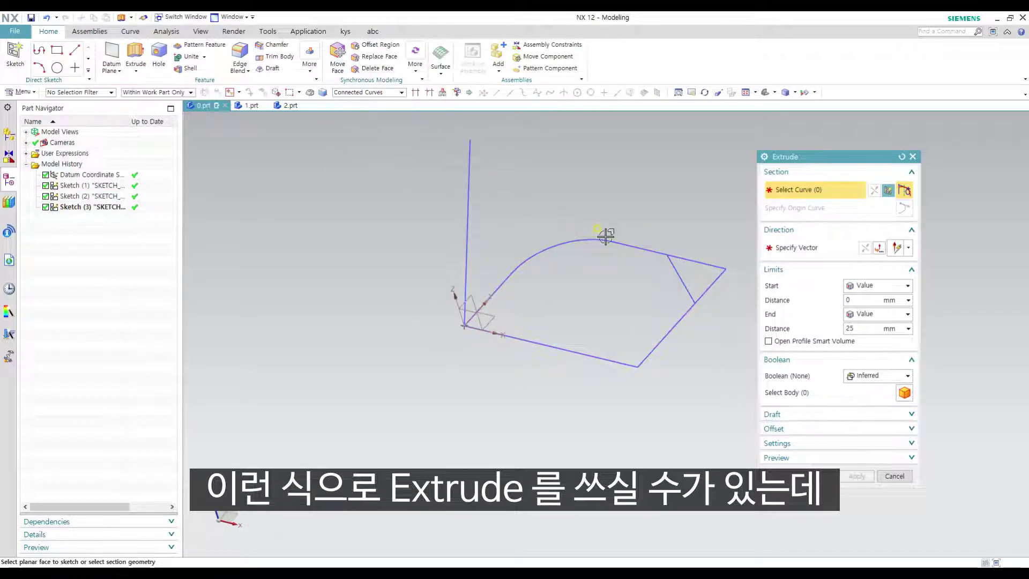
click(600, 239)
middle_drag(585, 312, 589, 284)
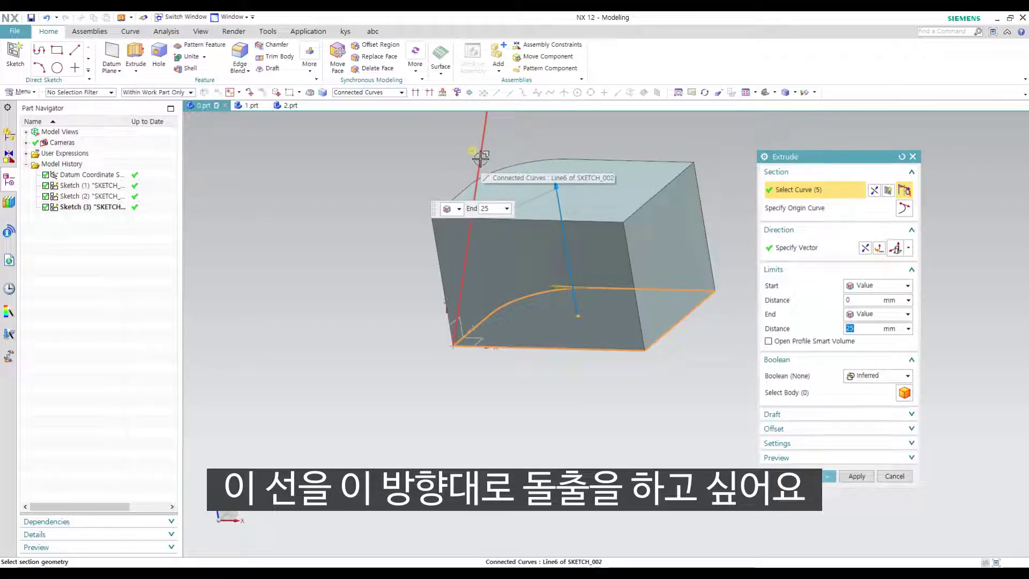
Switch the extrude direction method to Inferred Vector and extrude along the slanted line
click(902, 251)
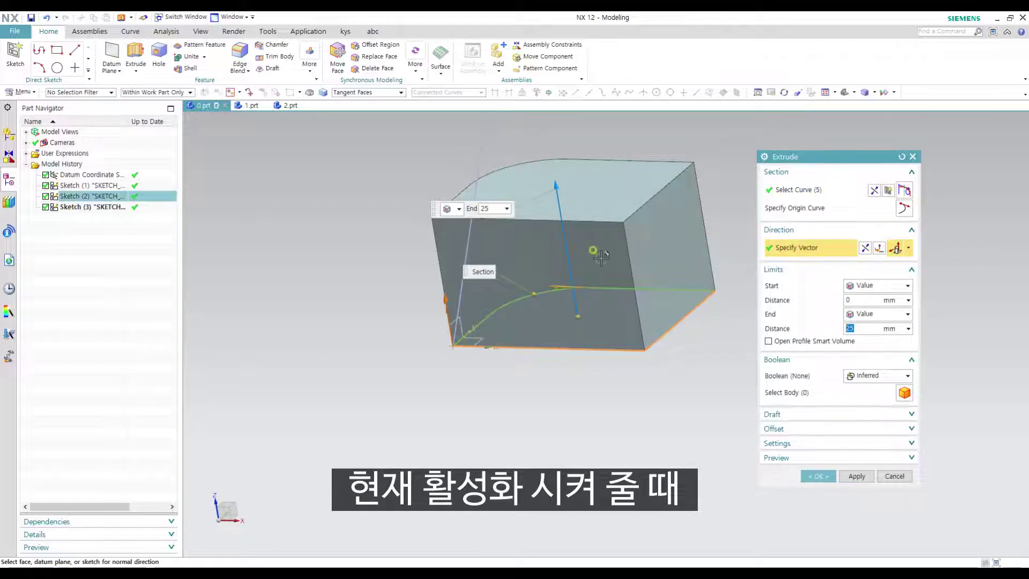
click(483, 162)
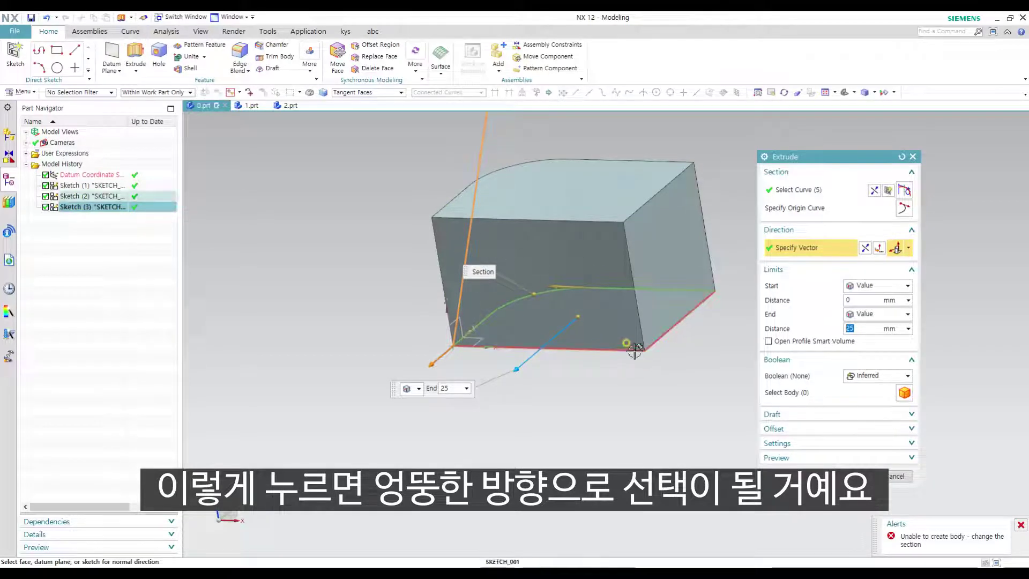
click(908, 247)
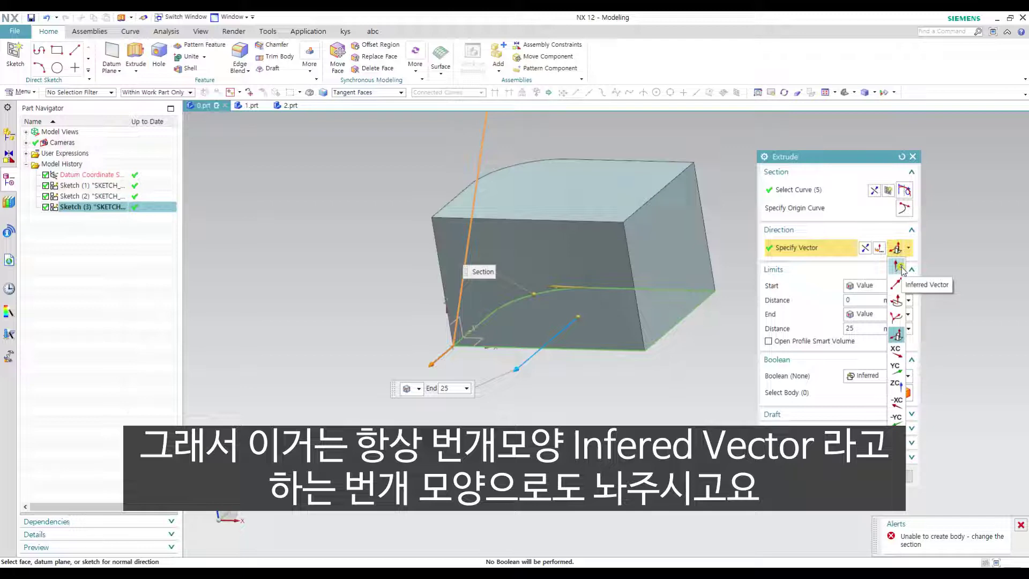
click(897, 265)
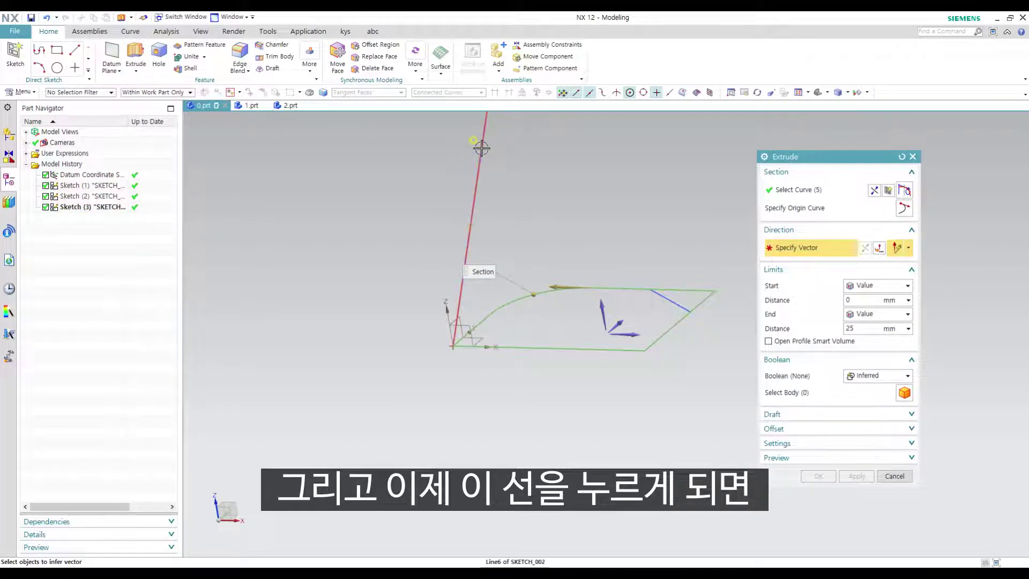
click(479, 165)
middle_drag(478, 165, 448, 195)
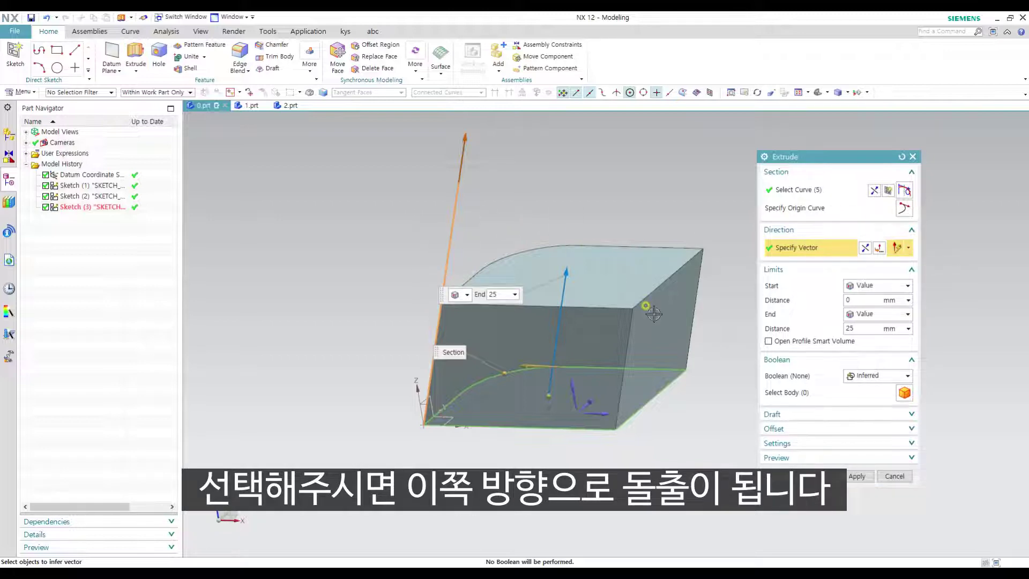
Set the extrude direction back to the Z axis
mouse_move(654, 313)
middle_down()
mouse_move(662, 303)
mouse_move(669, 311)
middle_up()
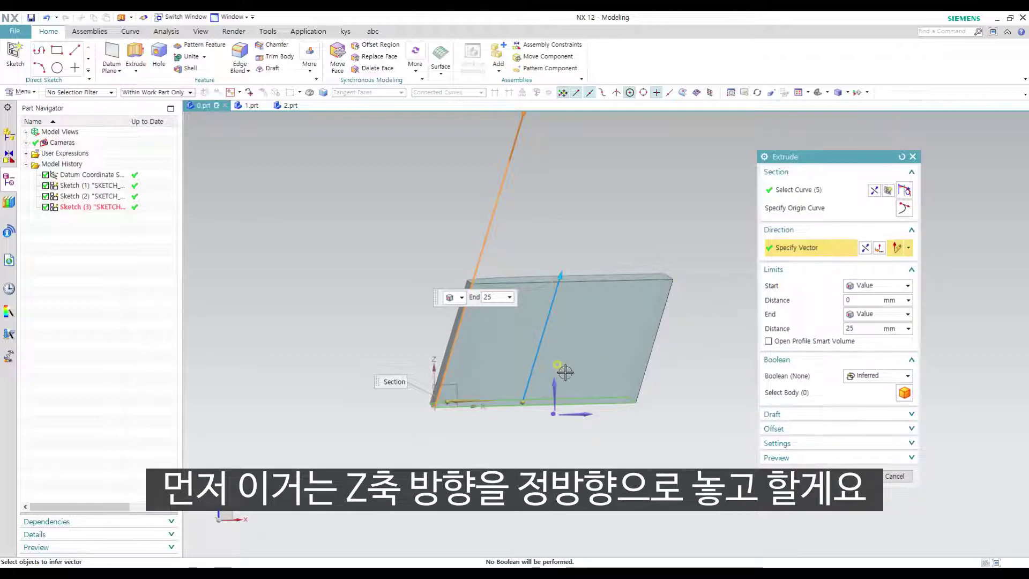
middle_drag(560, 370, 678, 354)
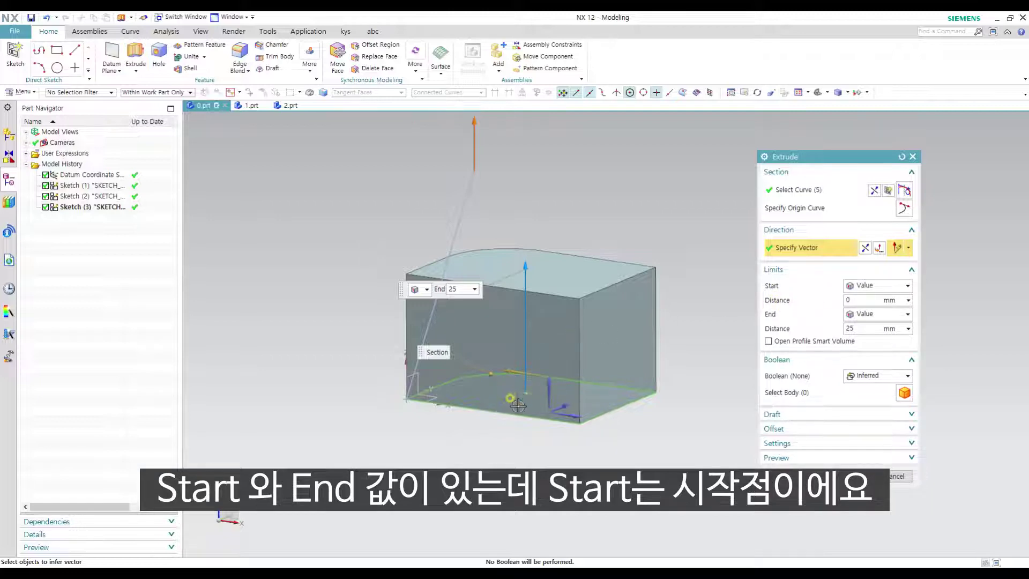
middle_drag(518, 406, 517, 391)
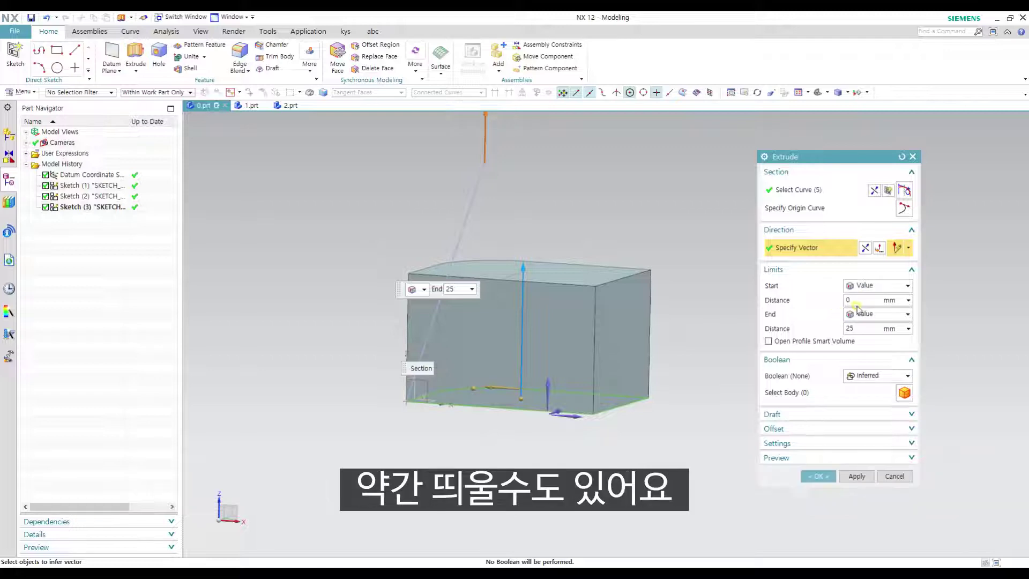
Set the extrude limits to a start distance of 10 mm and an end distance of 35 mm
drag(863, 300, 762, 308)
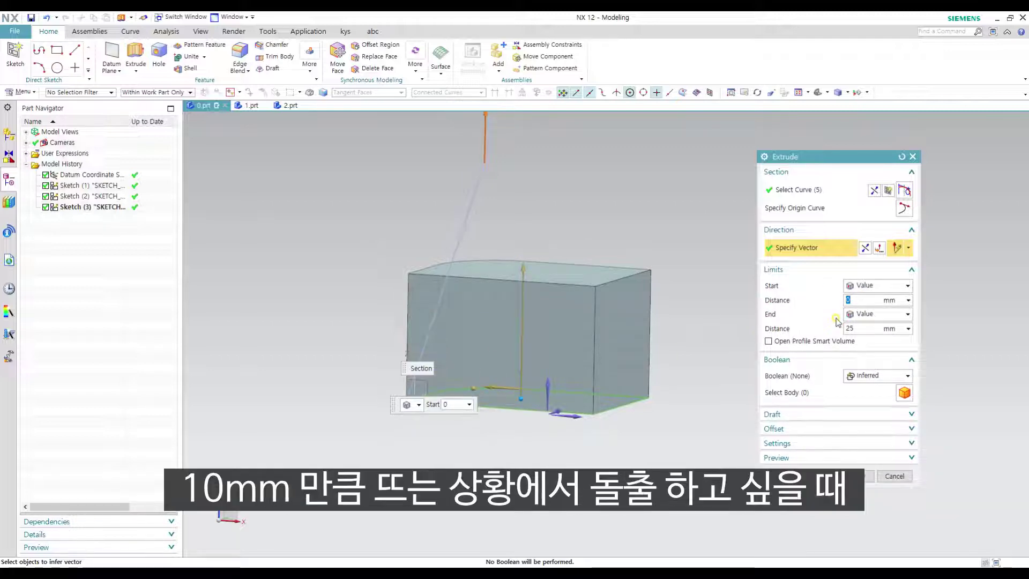
text(1)
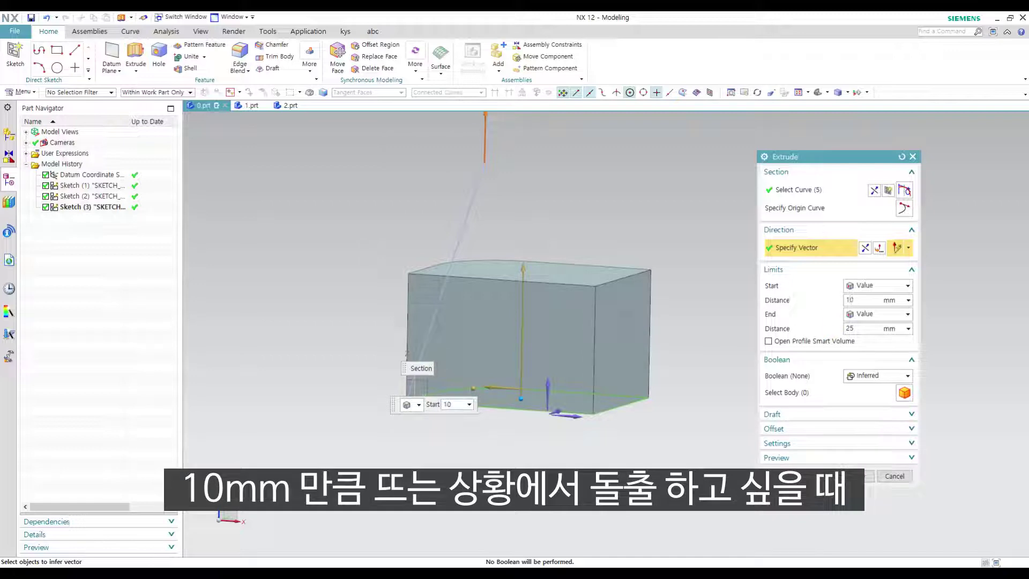
key(Return)
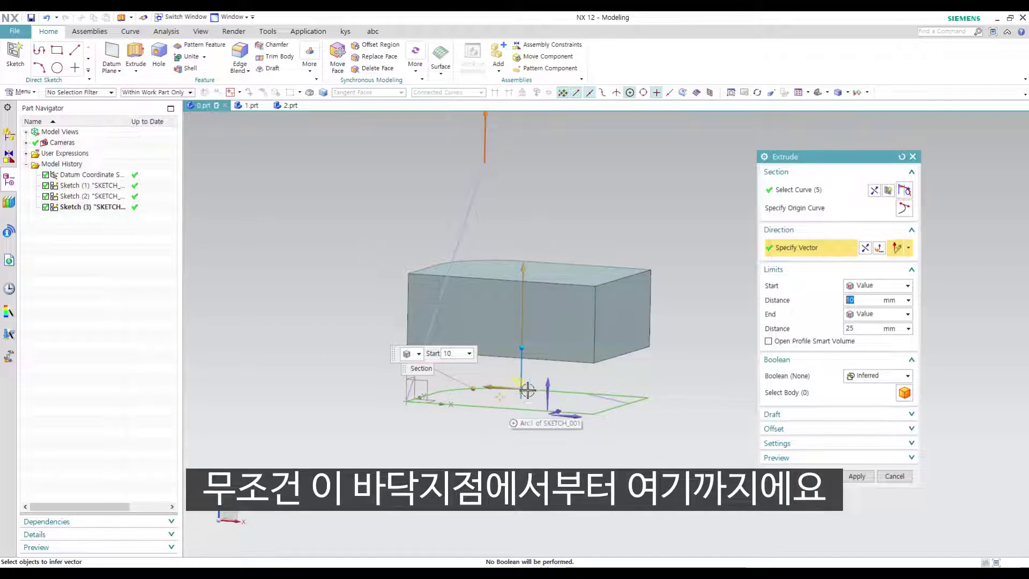
click(523, 268)
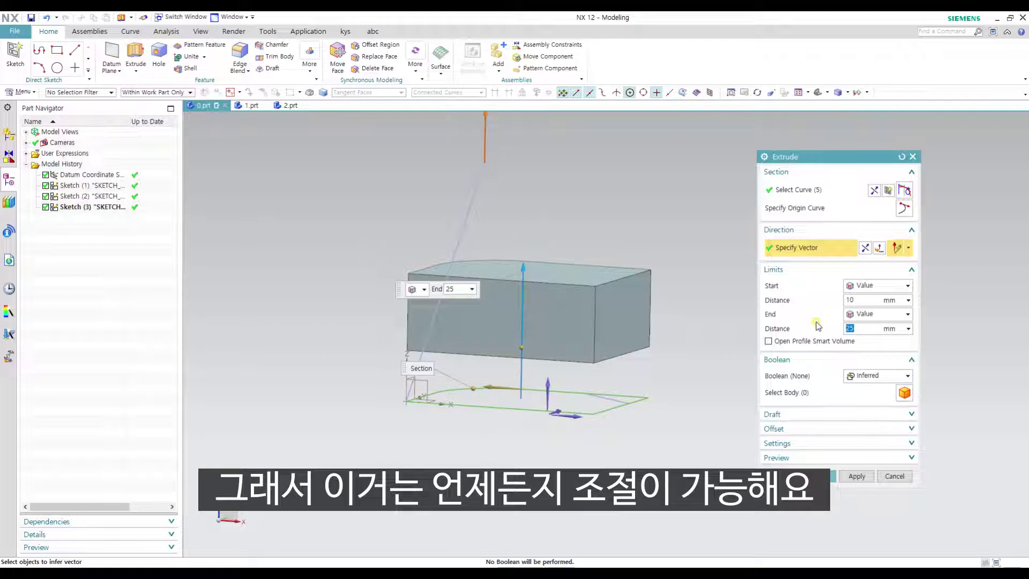
text(35)
key(Return)
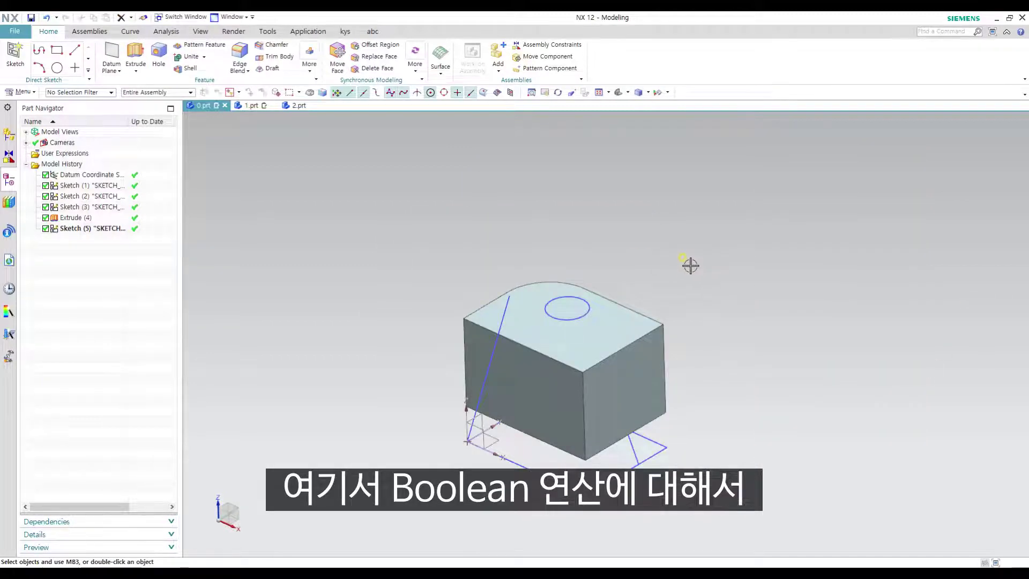
Start an Extrude of the circle on the block's top face and inspect its start limit in the preview
key(x)
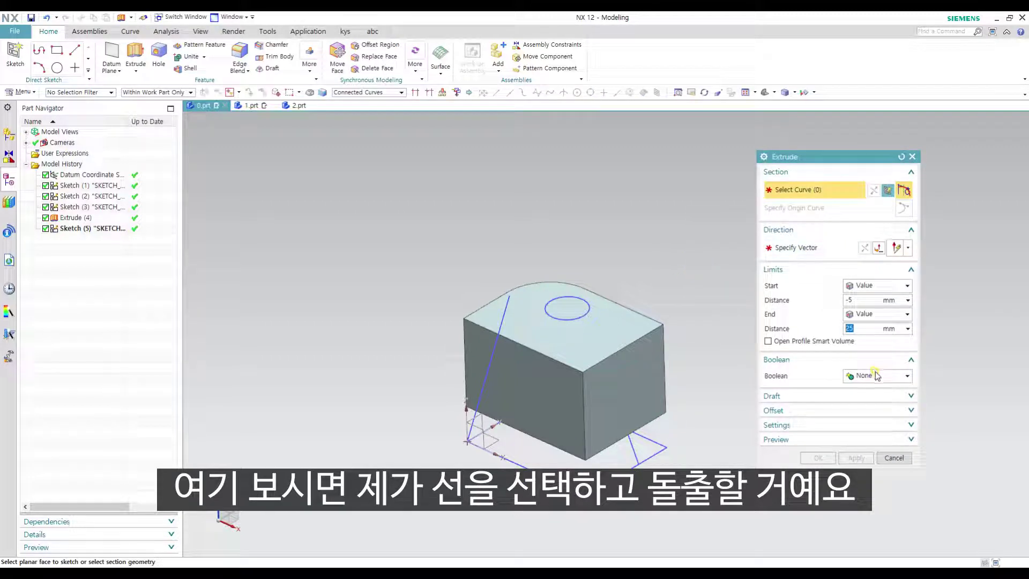
click(561, 297)
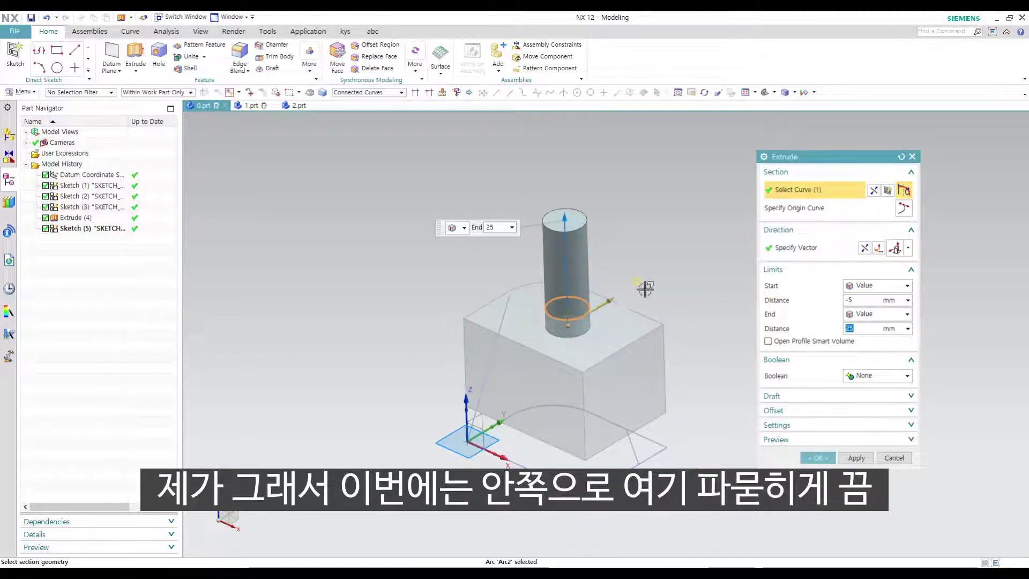
middle_drag(578, 336, 573, 319)
click(859, 301)
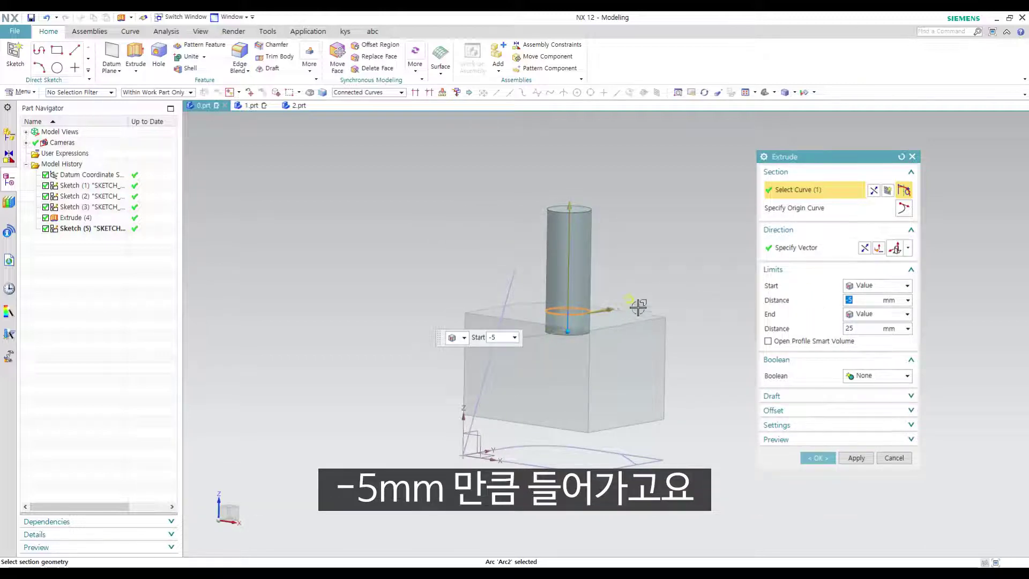
middle_drag(606, 285, 576, 335)
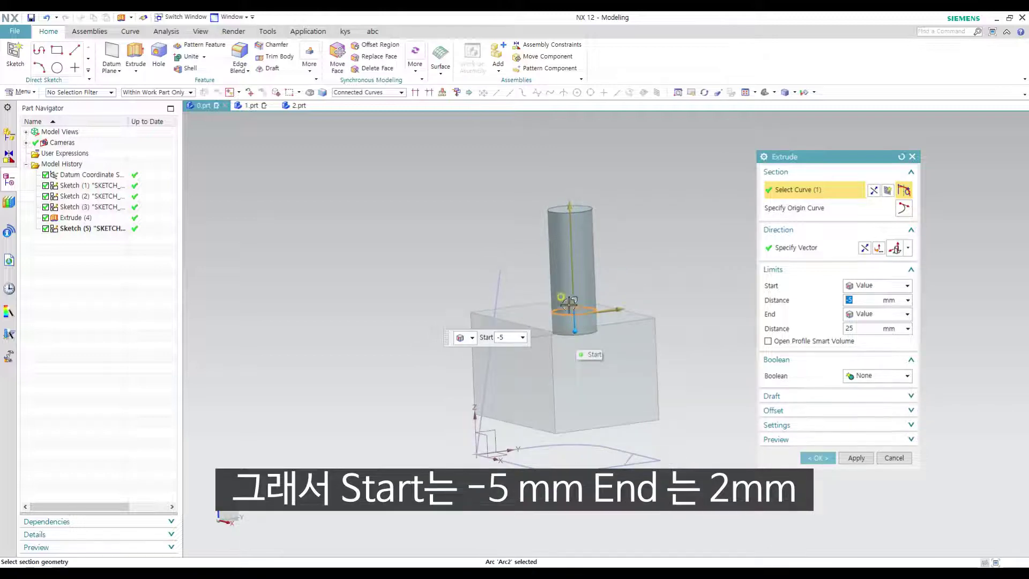
middle_drag(571, 212, 581, 308)
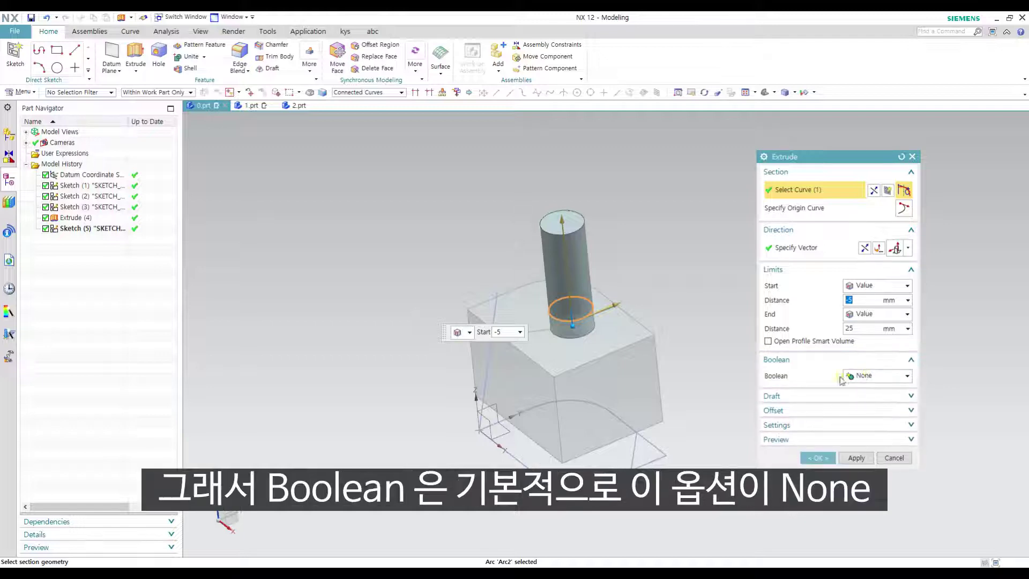
Set the Boolean option to Subtract and apply the extrude to cut the circle's volume out of the block
click(873, 376)
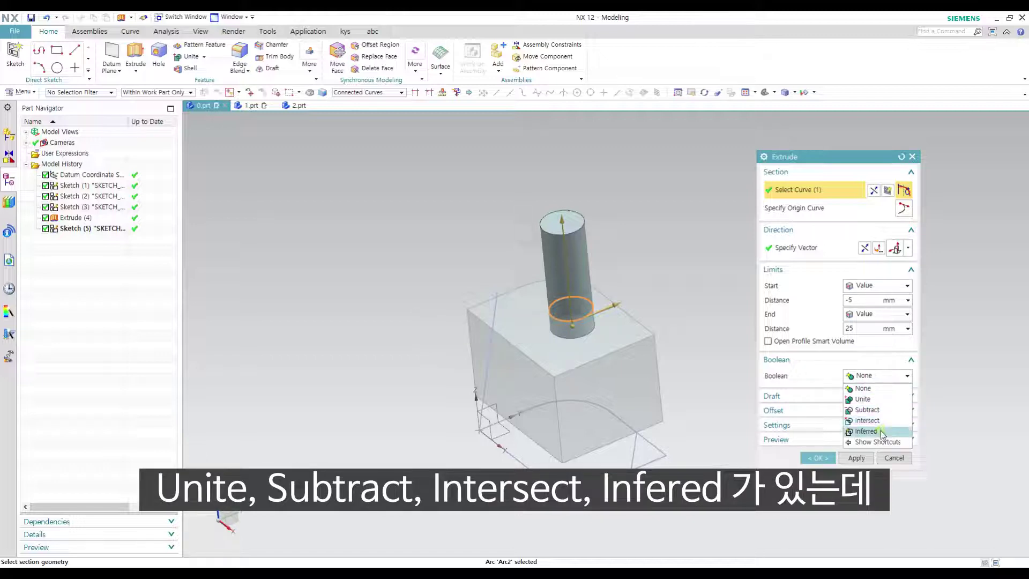
click(877, 389)
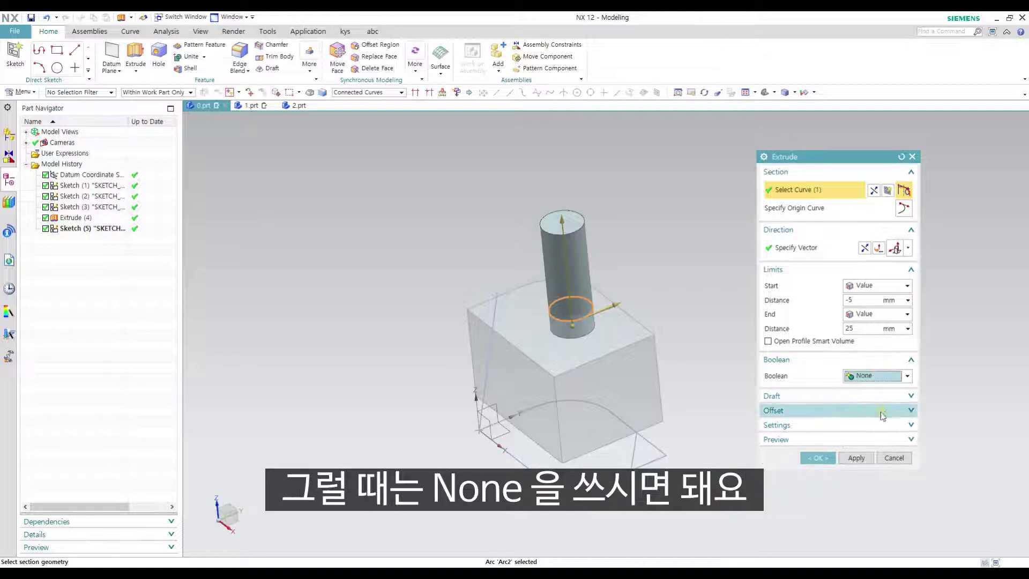
click(862, 375)
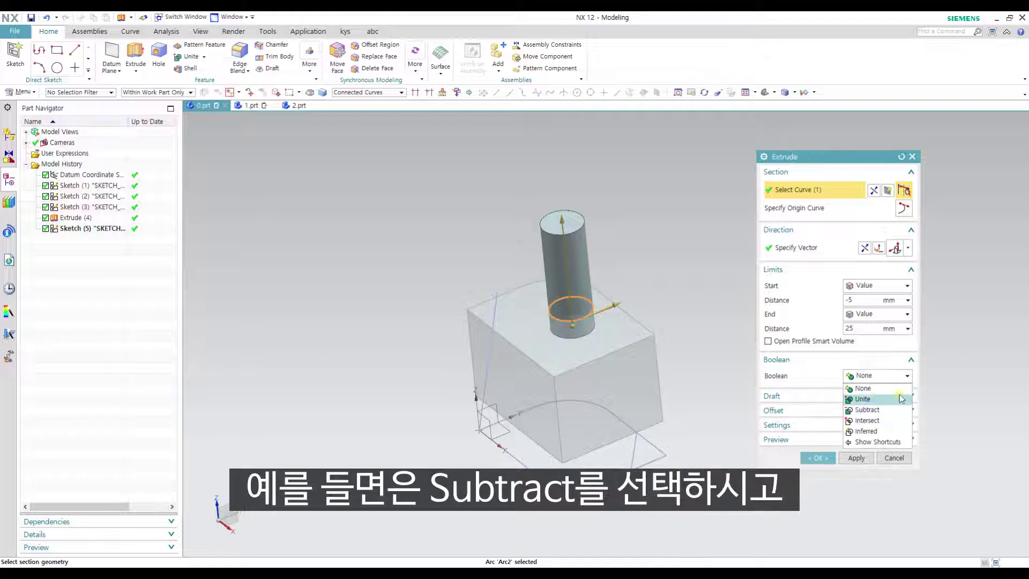
click(879, 410)
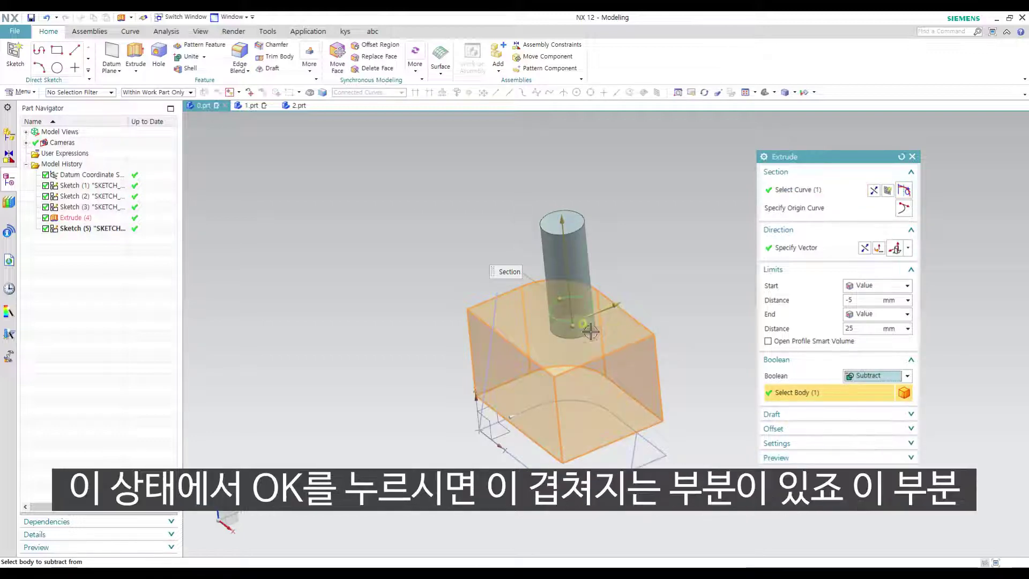
middle_click(739, 452)
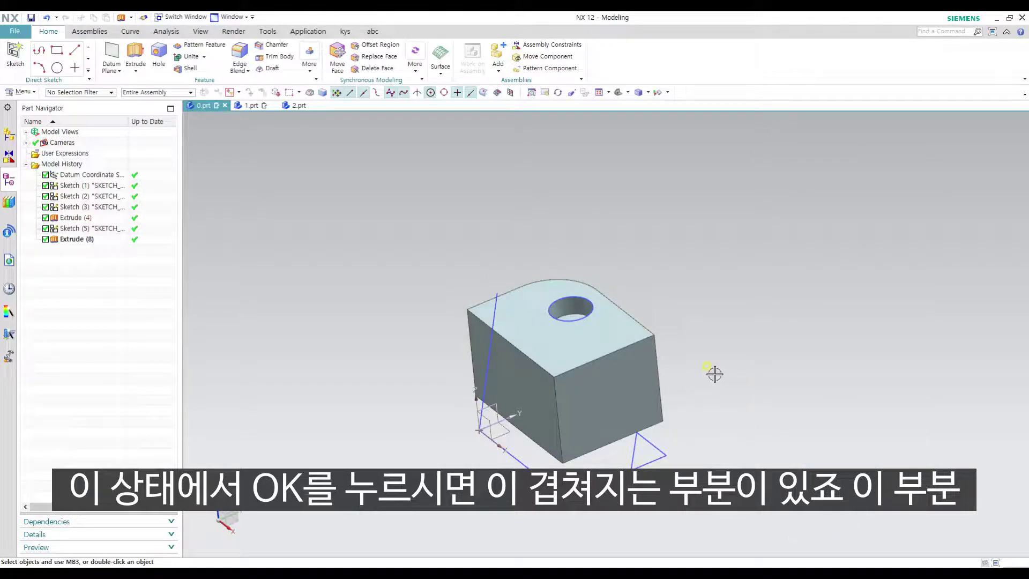
scroll(573, 313, up, 3)
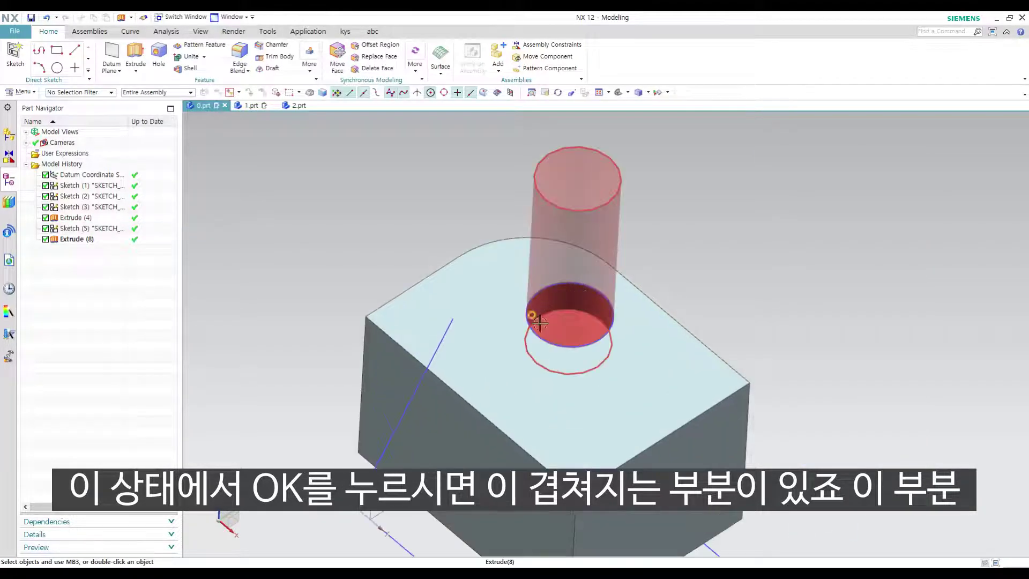